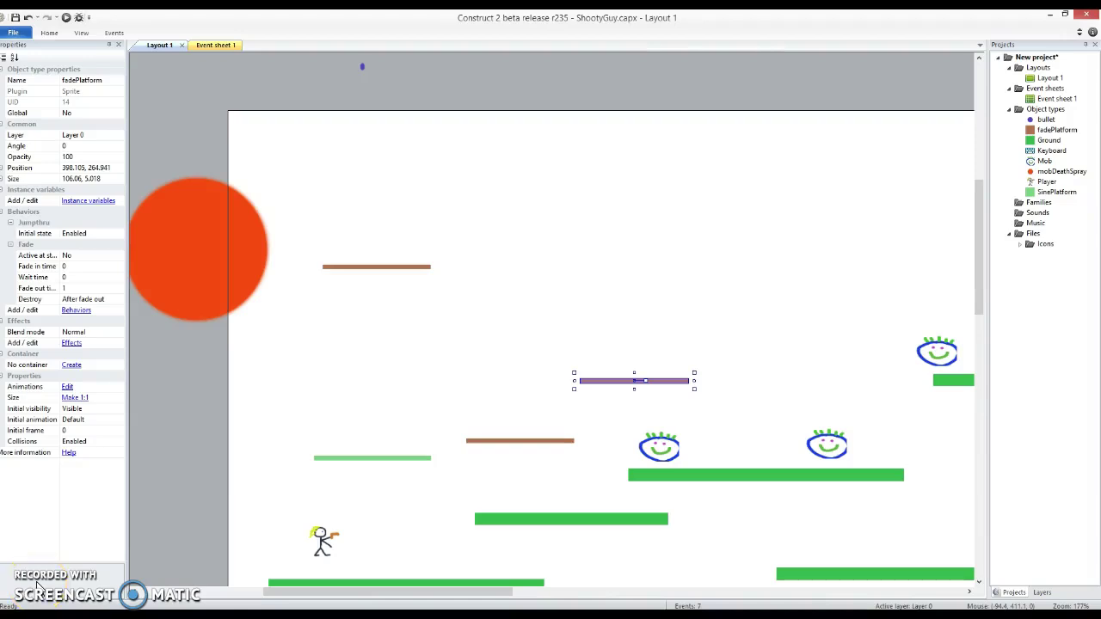
# - Insert a new Sprite into the layout and paint it as a yellow circle
pyautogui.click(186, 398)
pyautogui.doubleClick(201, 446)
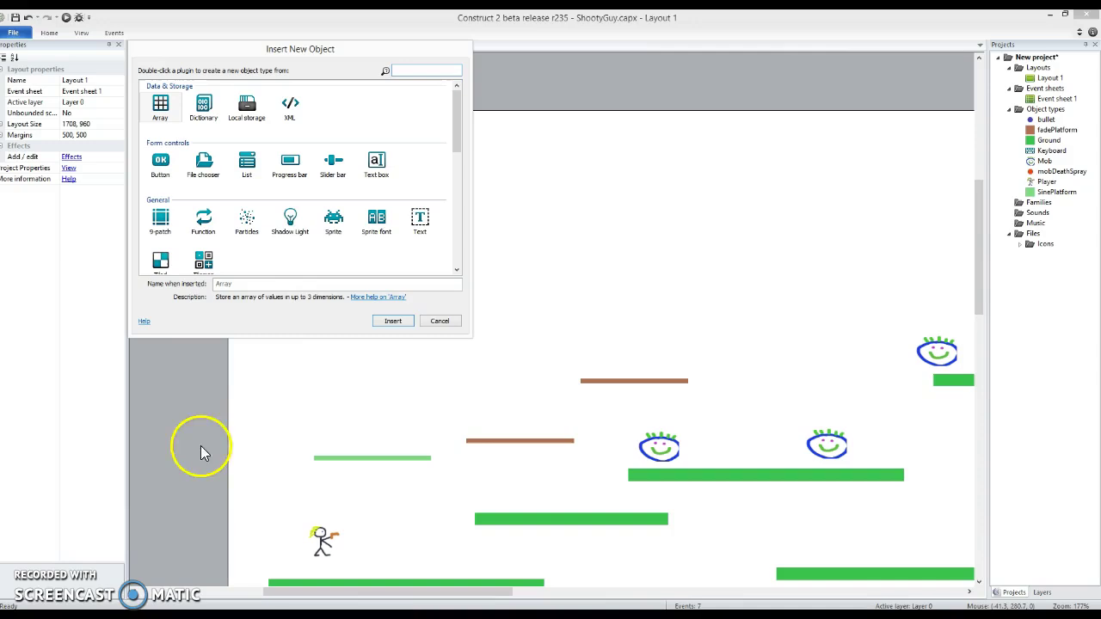
pyautogui.click(333, 225)
pyautogui.doubleClick(333, 226)
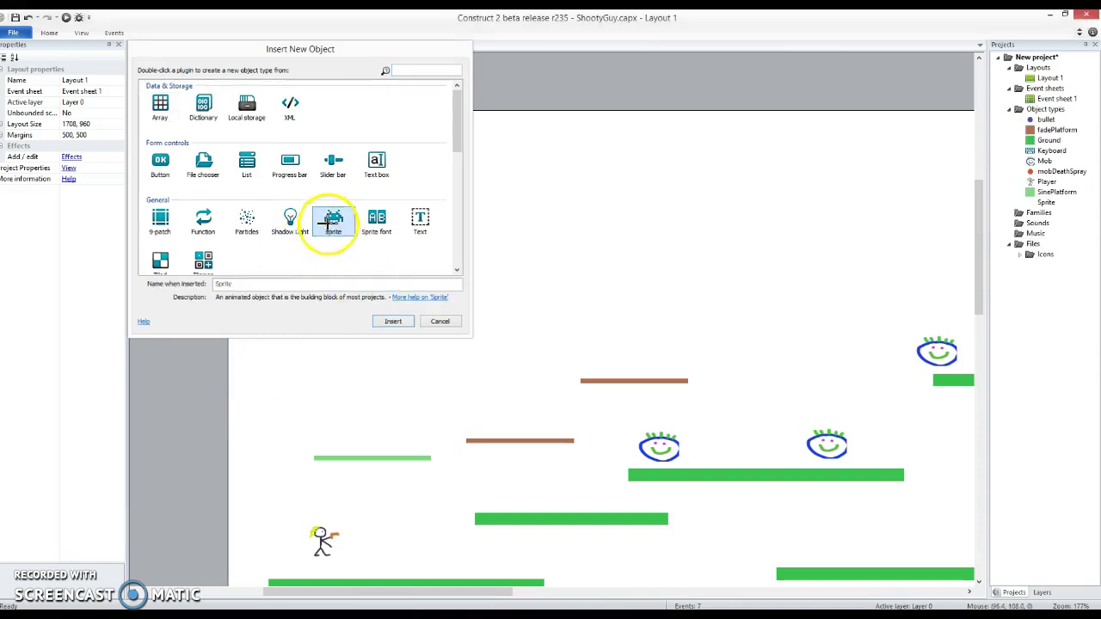
pyautogui.click(505, 491)
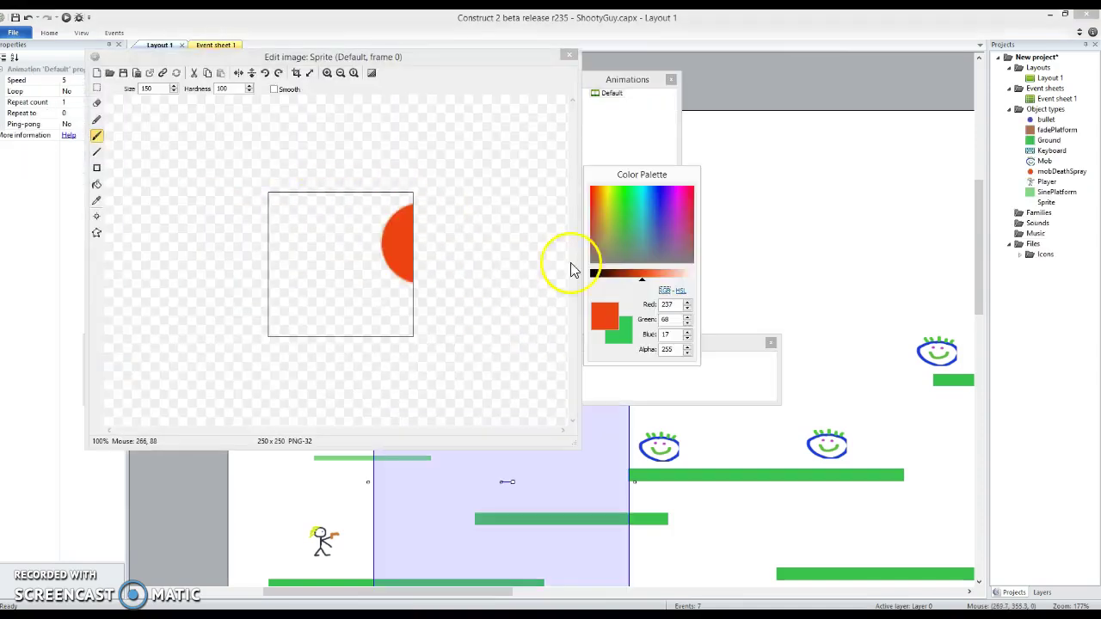
pyautogui.click(608, 207)
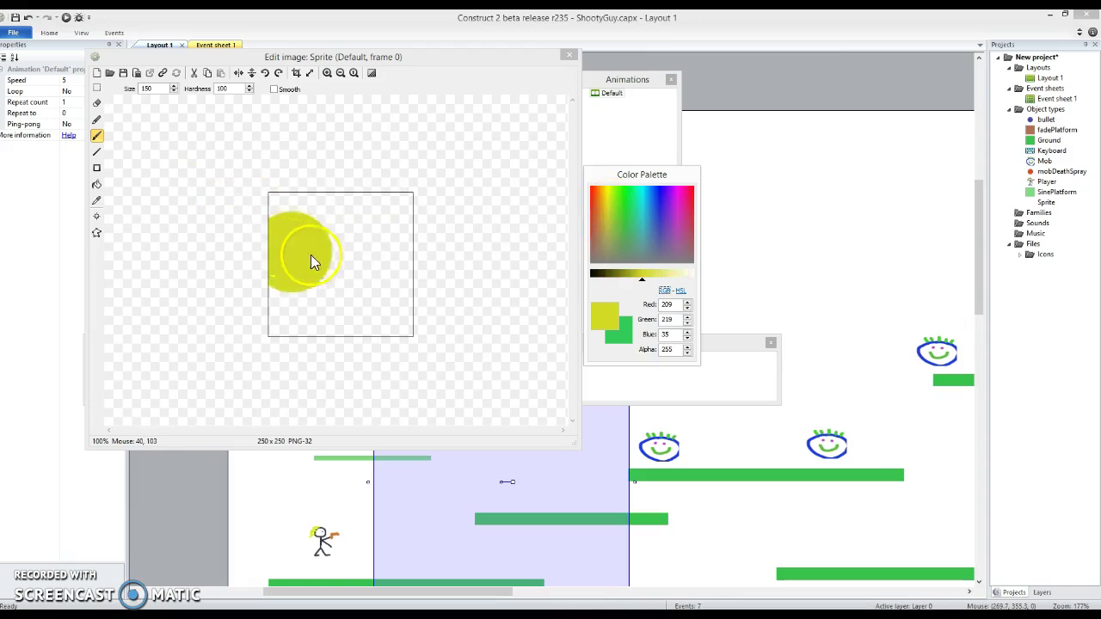
pyautogui.click(337, 260)
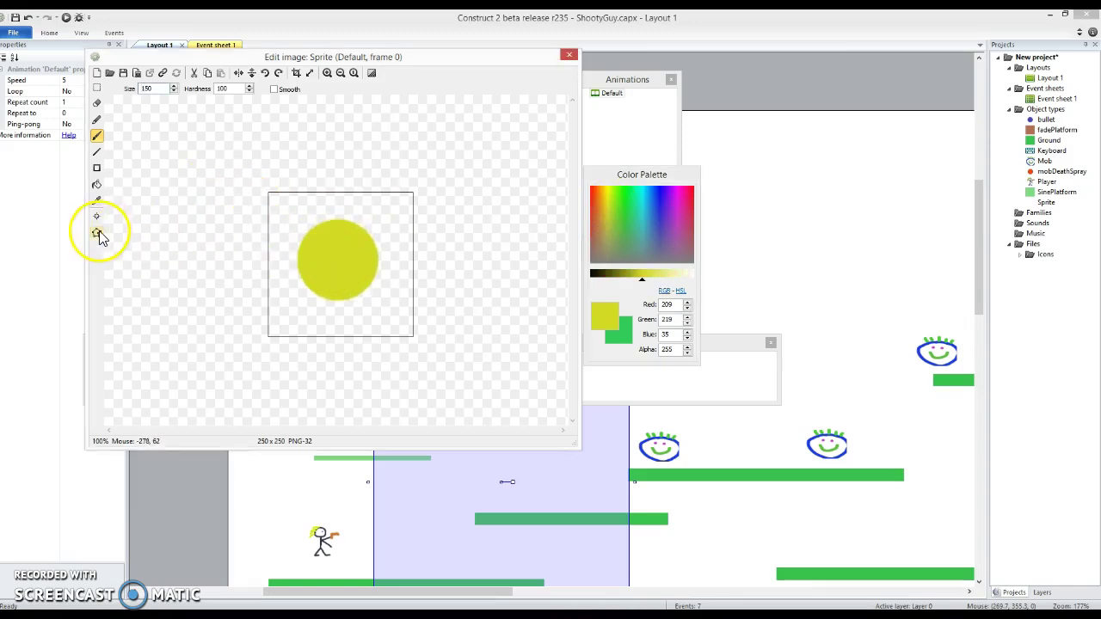
# - Fit an octagonal collision polygon around the circle with Guess polygon shape
pyautogui.click(96, 232)
pyautogui.rightClick(313, 268)
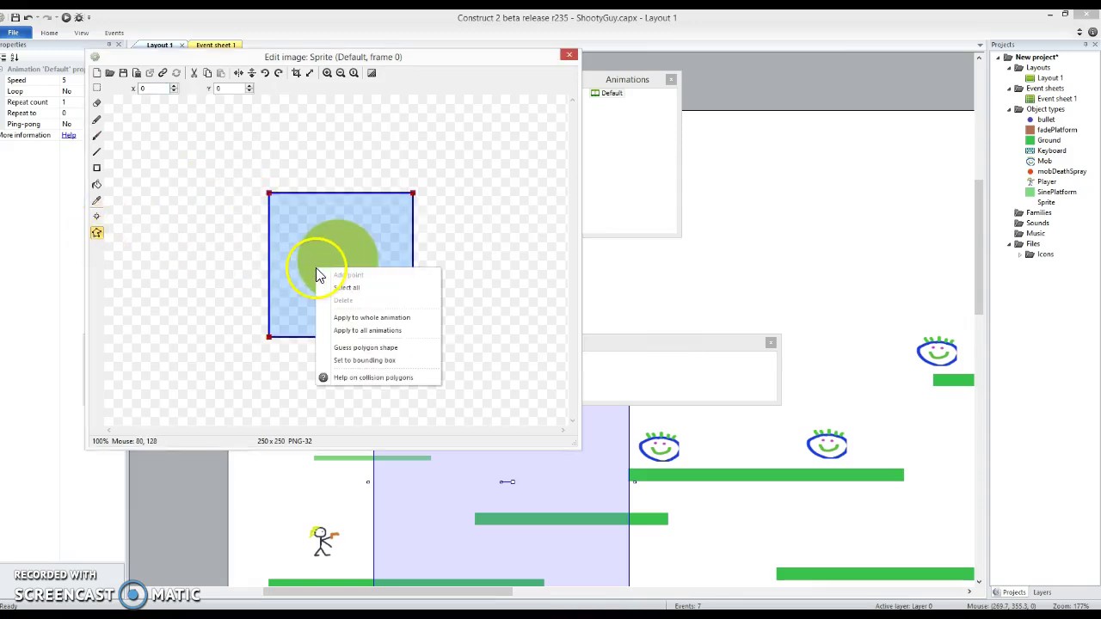
pyautogui.click(356, 349)
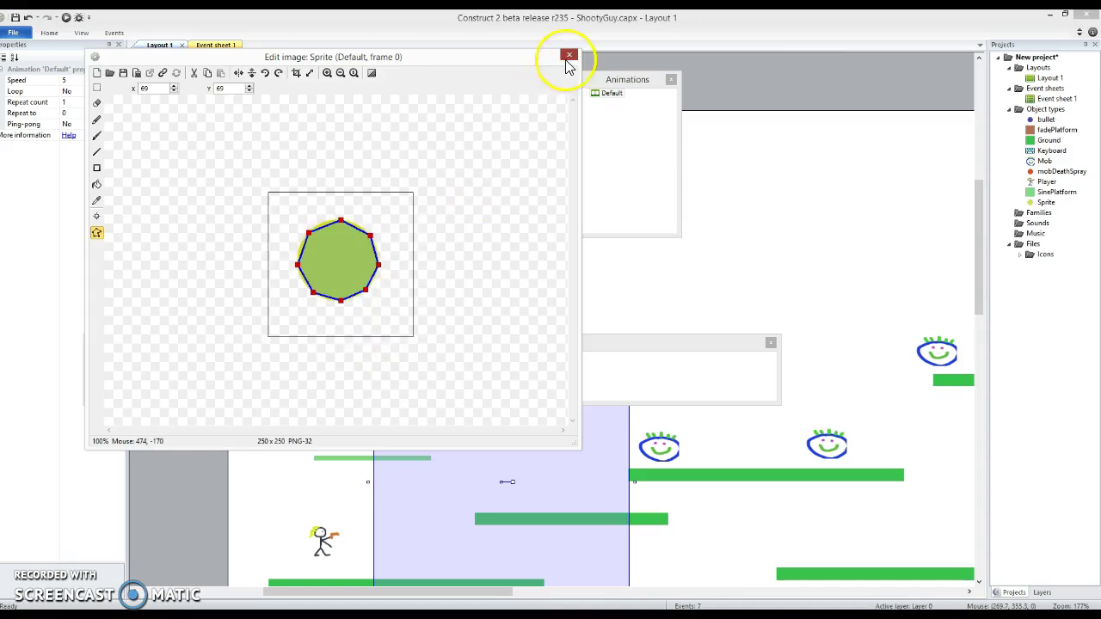
# - Name the yellow sprite 'coin' and shrink it to about 18×18
pyautogui.click(568, 55)
pyautogui.click(94, 80)
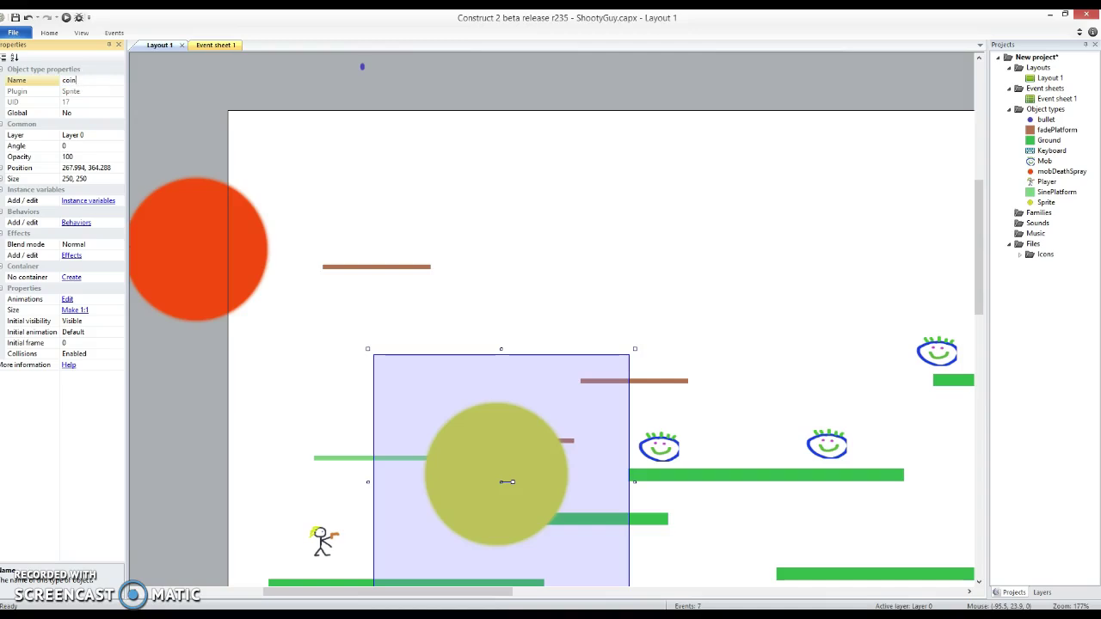
pyautogui.write('coin')
pyautogui.press('Return')
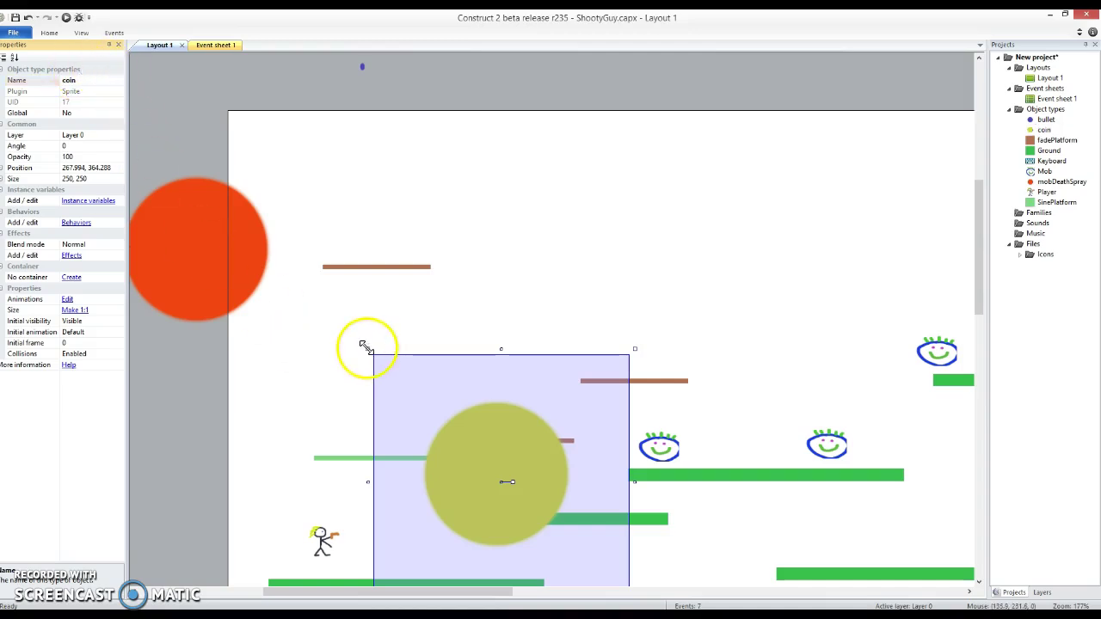
pyautogui.moveTo(367, 348); pyautogui.dragTo(342, 446)
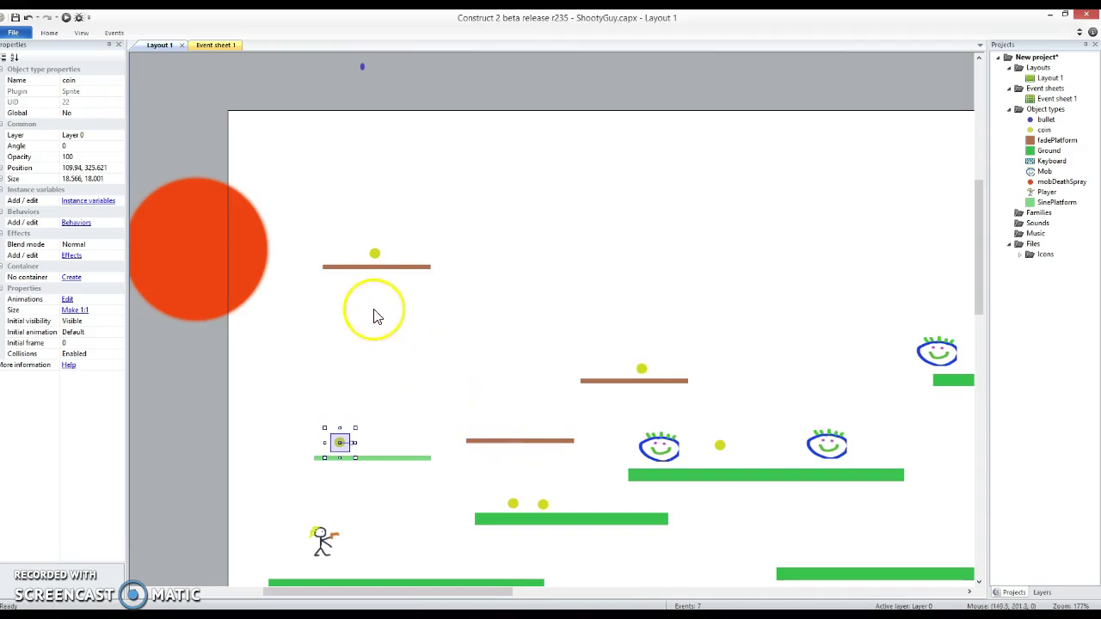
# - Add a new event with the condition Player On collision with coin
pyautogui.click(216, 46)
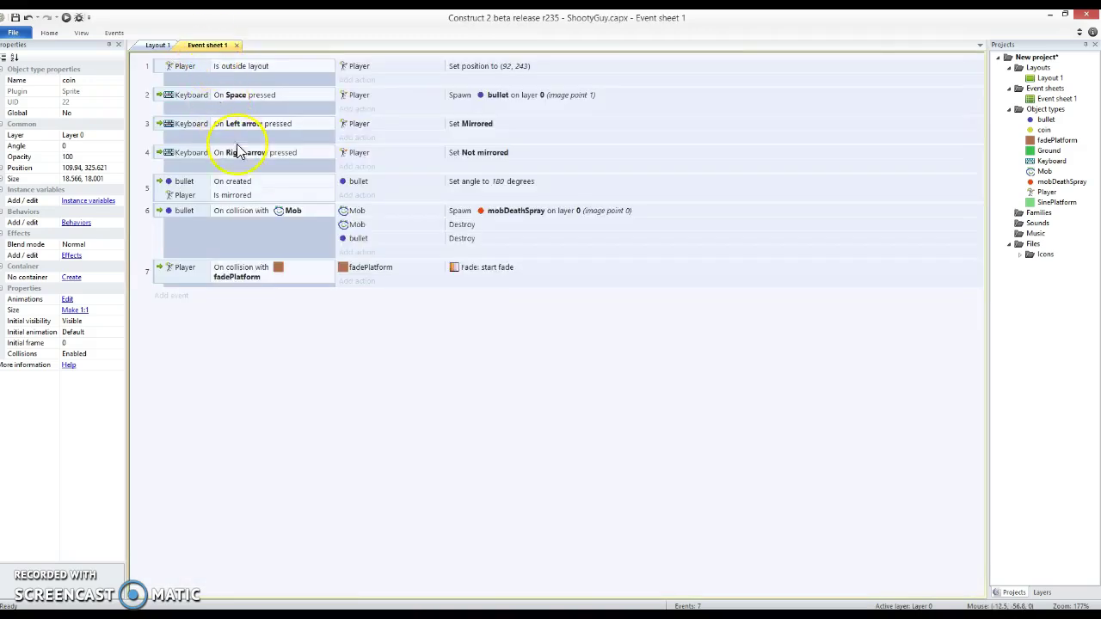
pyautogui.click(176, 297)
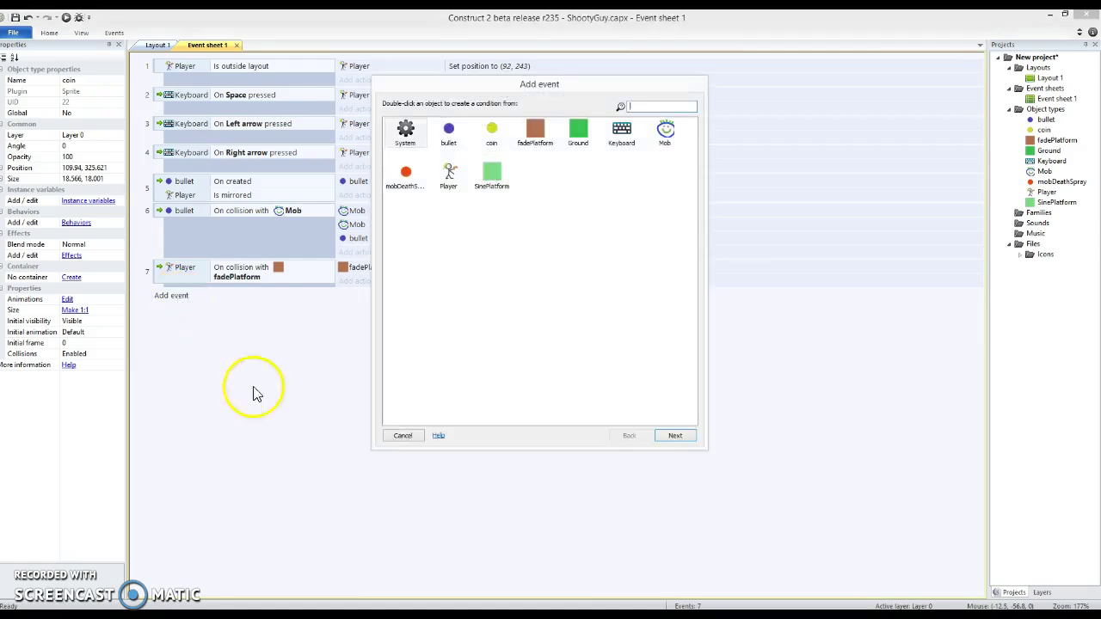
pyautogui.doubleClick(448, 183)
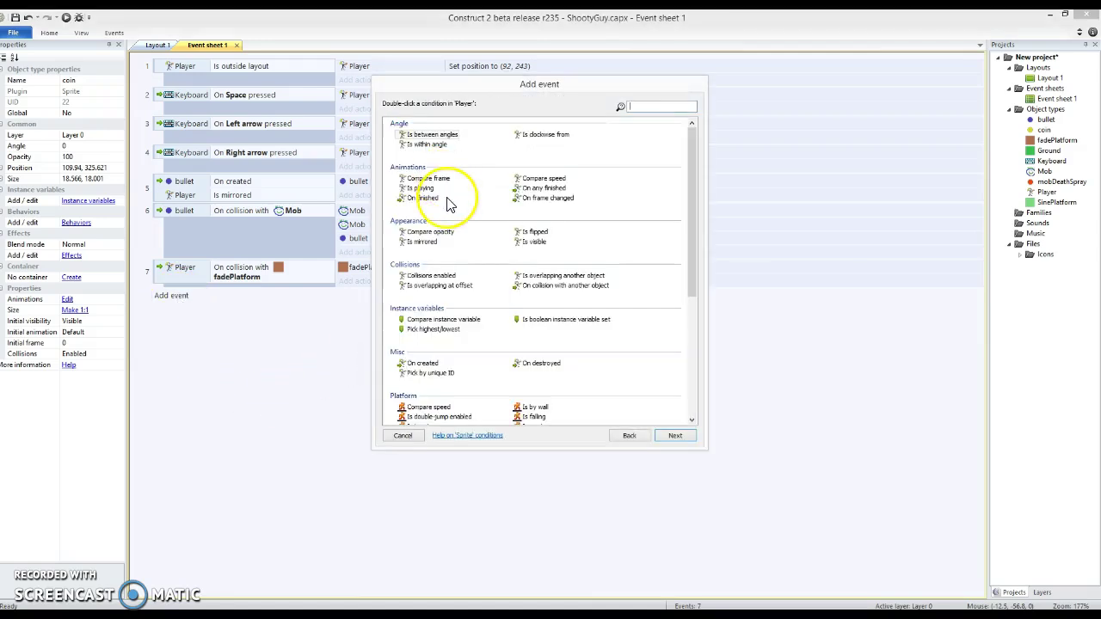
pyautogui.write('coll')
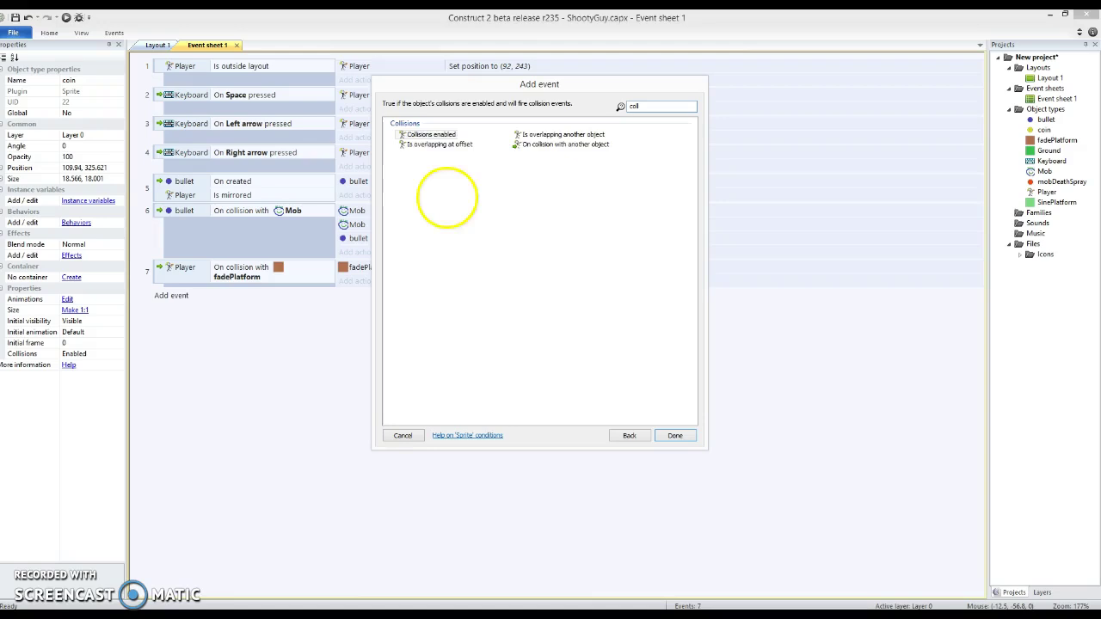
pyautogui.doubleClick(559, 143)
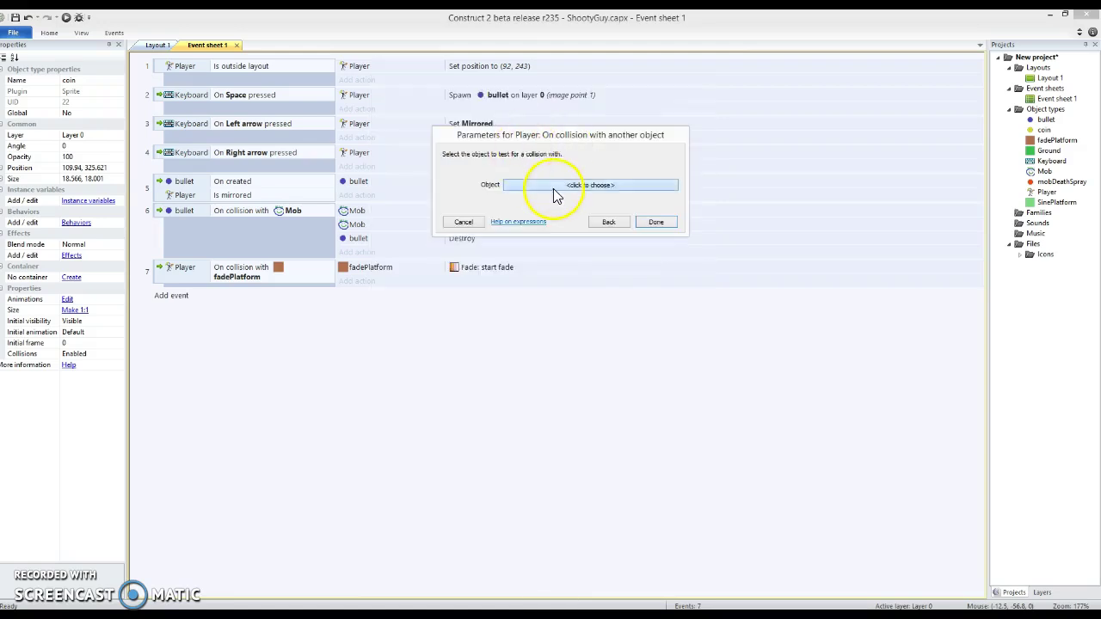
pyautogui.click(553, 188)
pyautogui.doubleClick(504, 138)
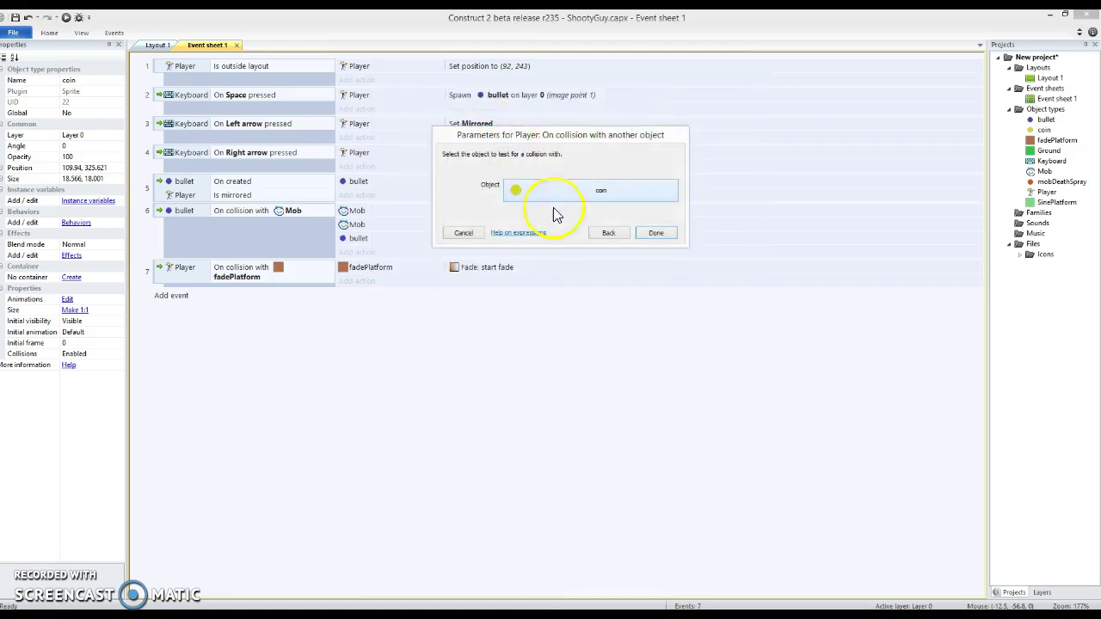
pyautogui.click(663, 241)
# - Give that event a coin Destroy action
pyautogui.click(366, 298)
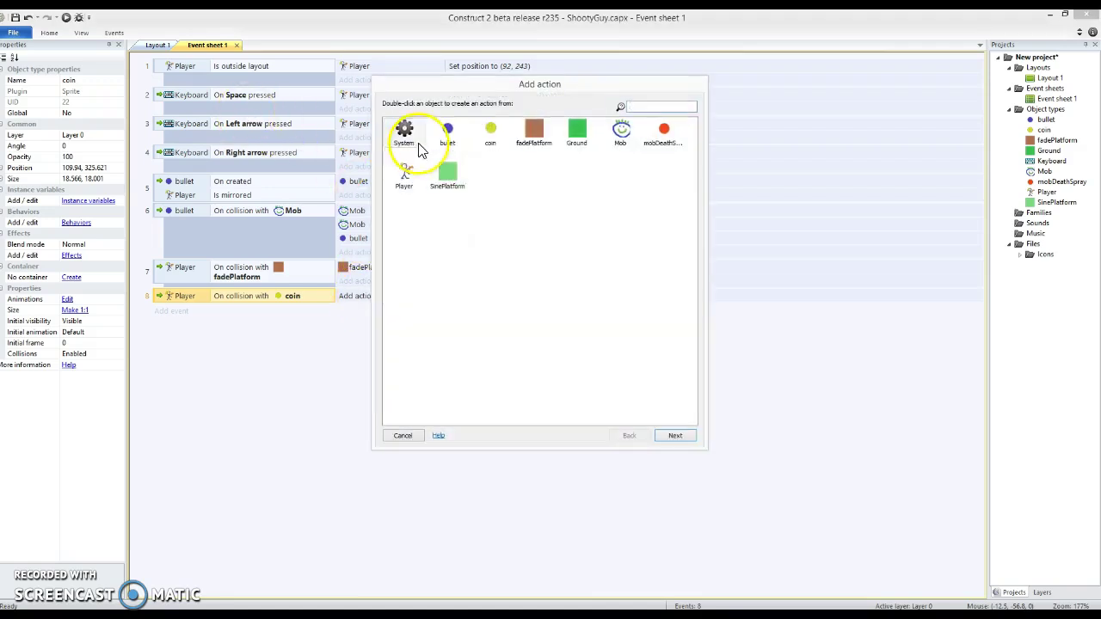
pyautogui.doubleClick(490, 133)
pyautogui.write('destr')
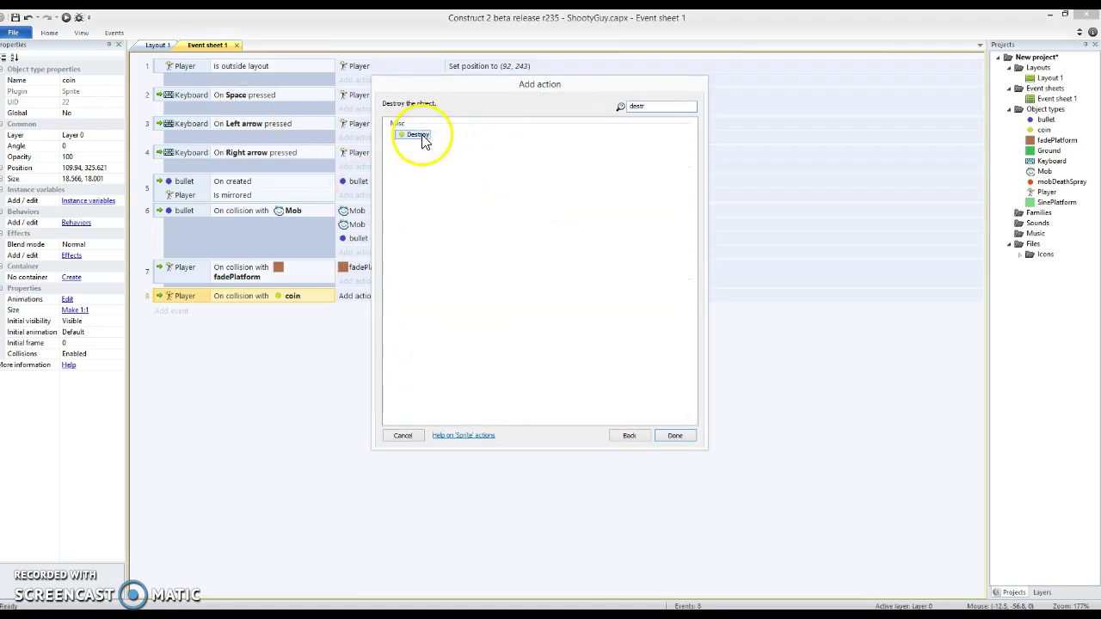
pyautogui.doubleClick(419, 135)
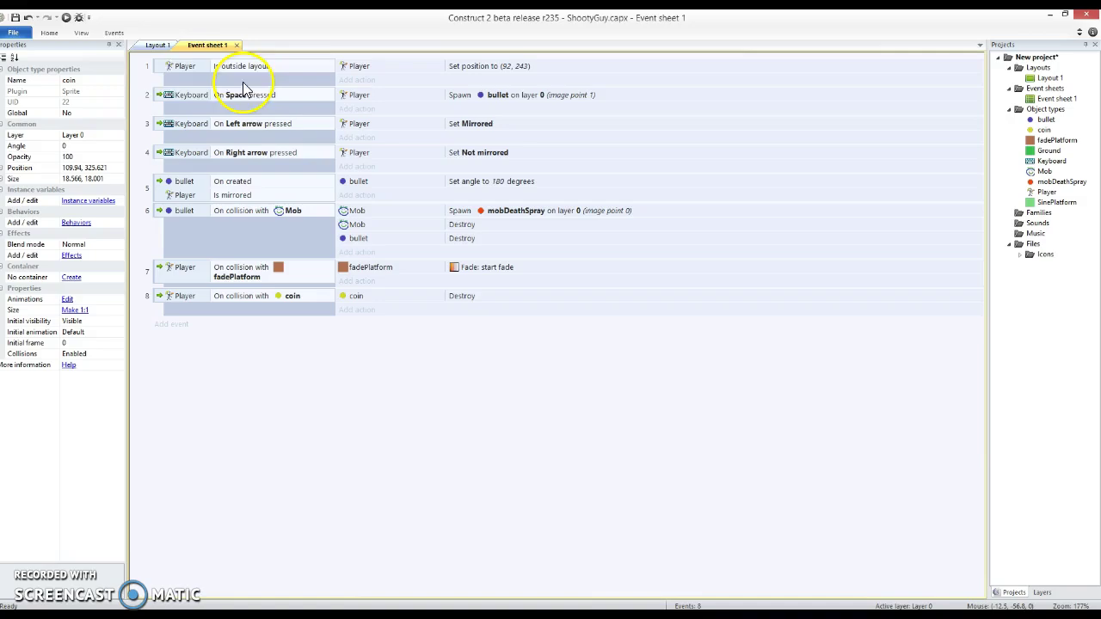
# - Preview the game, run and jump across platforms to touch coins, then return to Construct 2
pyautogui.click(65, 17)
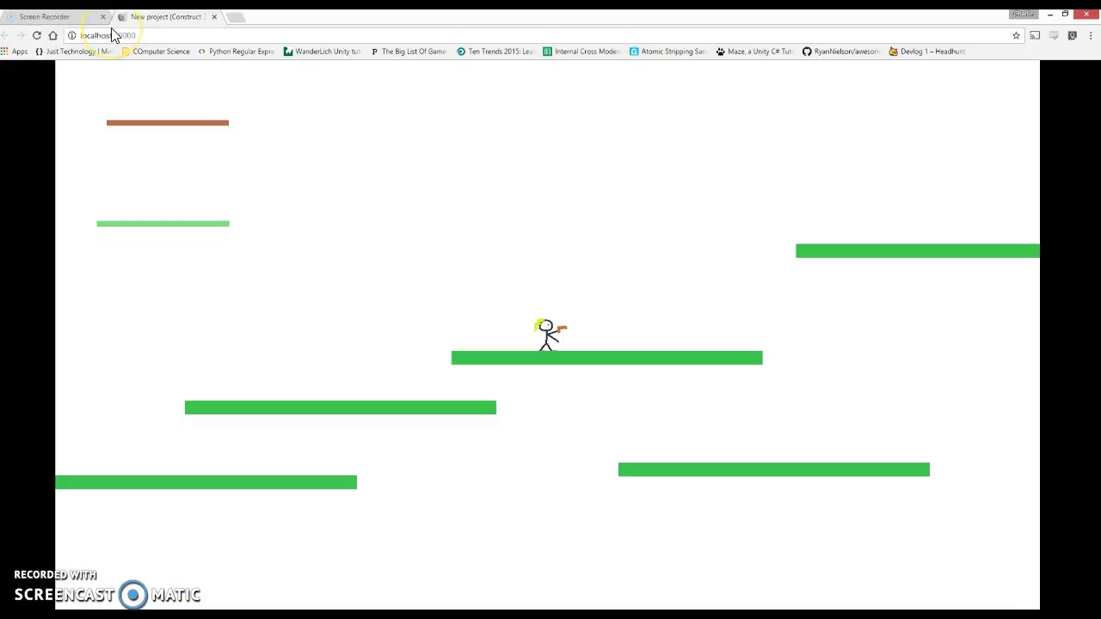
pyautogui.press('Up')
pyautogui.press('Right')
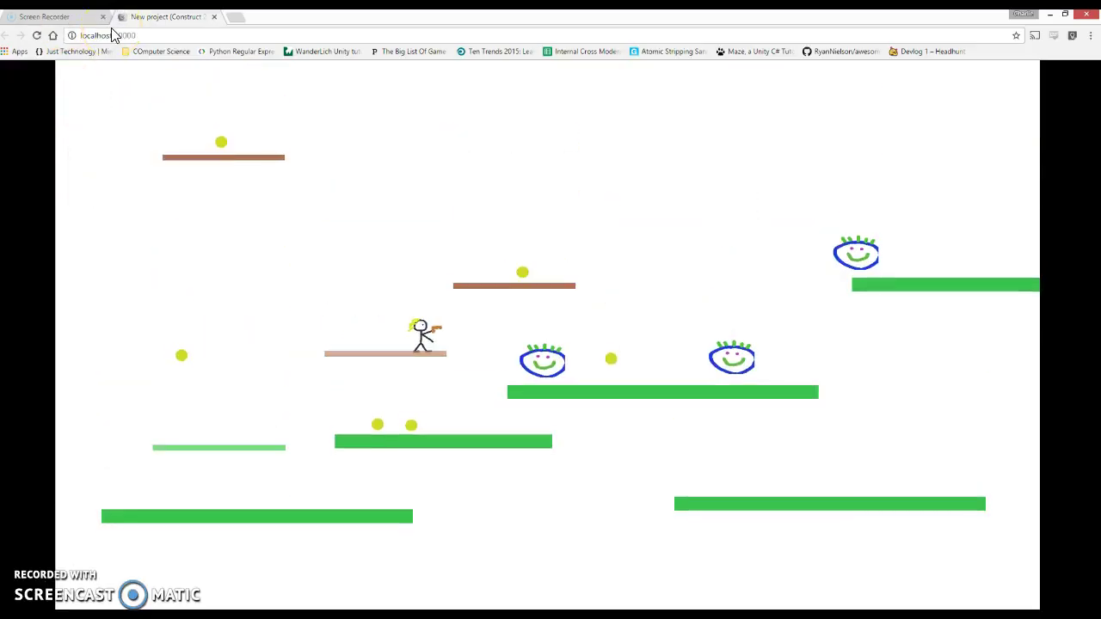
pyautogui.press('Up')
pyautogui.press('Right')
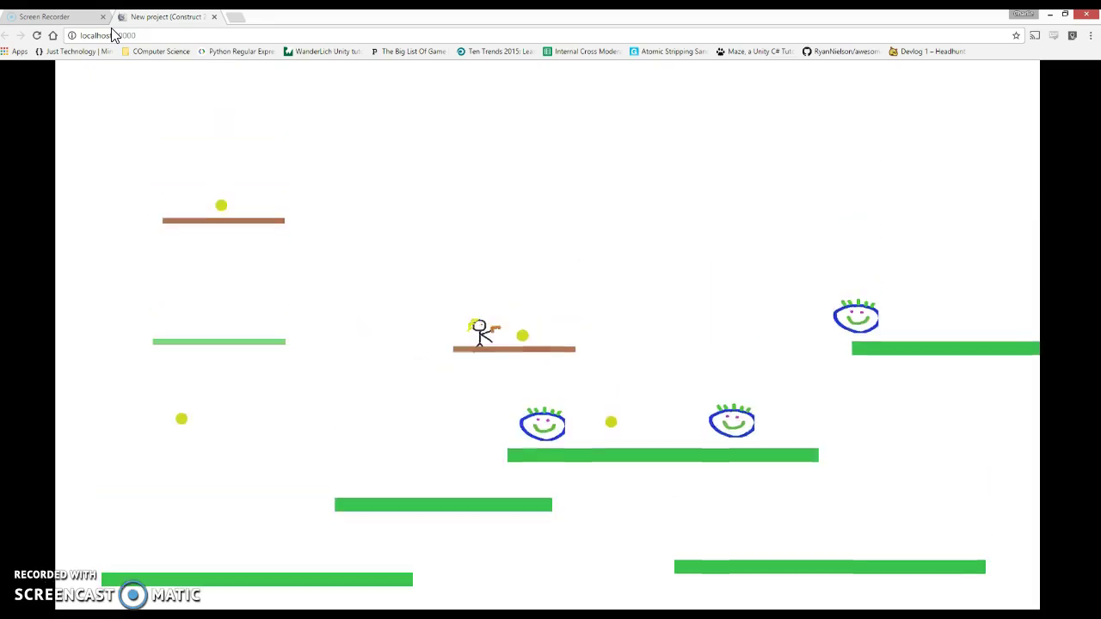
pyautogui.press('Up')
pyautogui.press('Left')
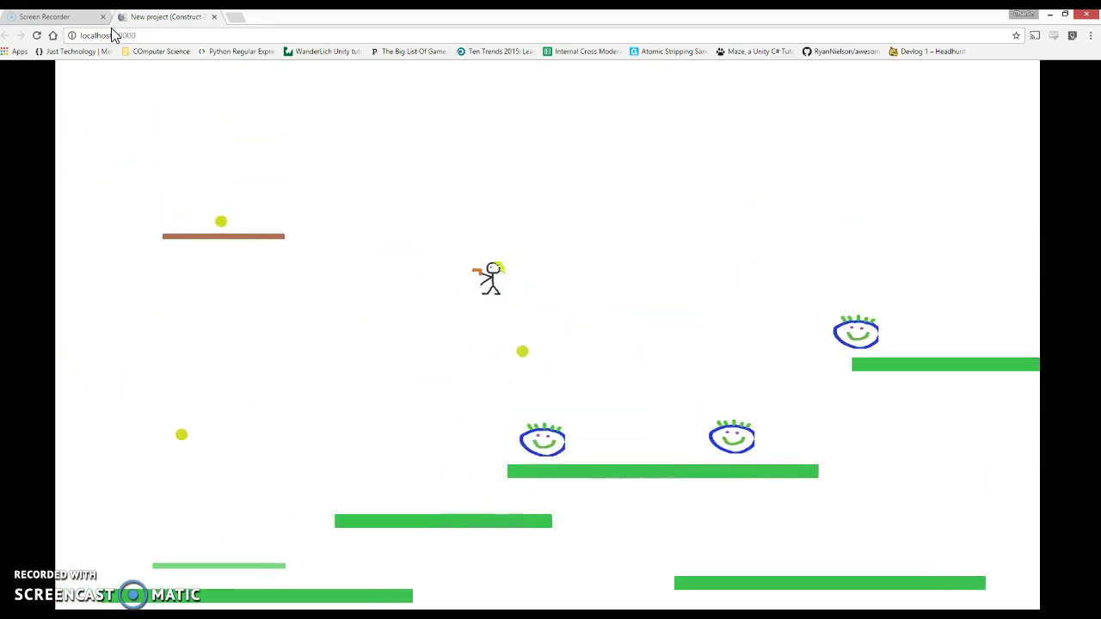
pyautogui.click(59, 214)
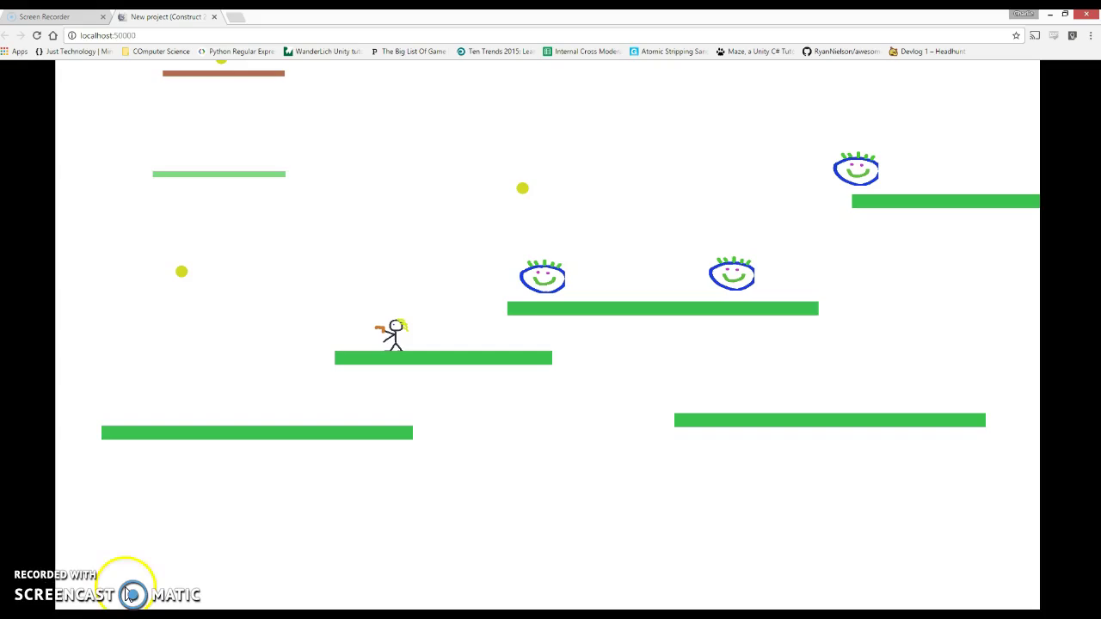
pyautogui.hotkey('alt', 'Tab')
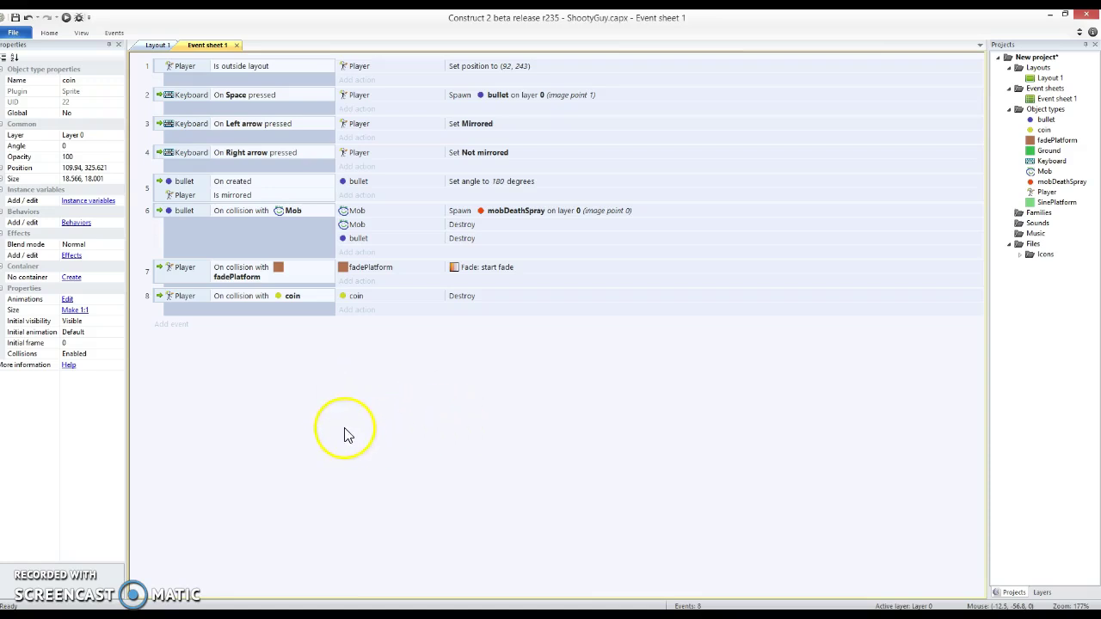
# - Add a global Number variable coinCount with initial value 0
pyautogui.rightClick(368, 449)
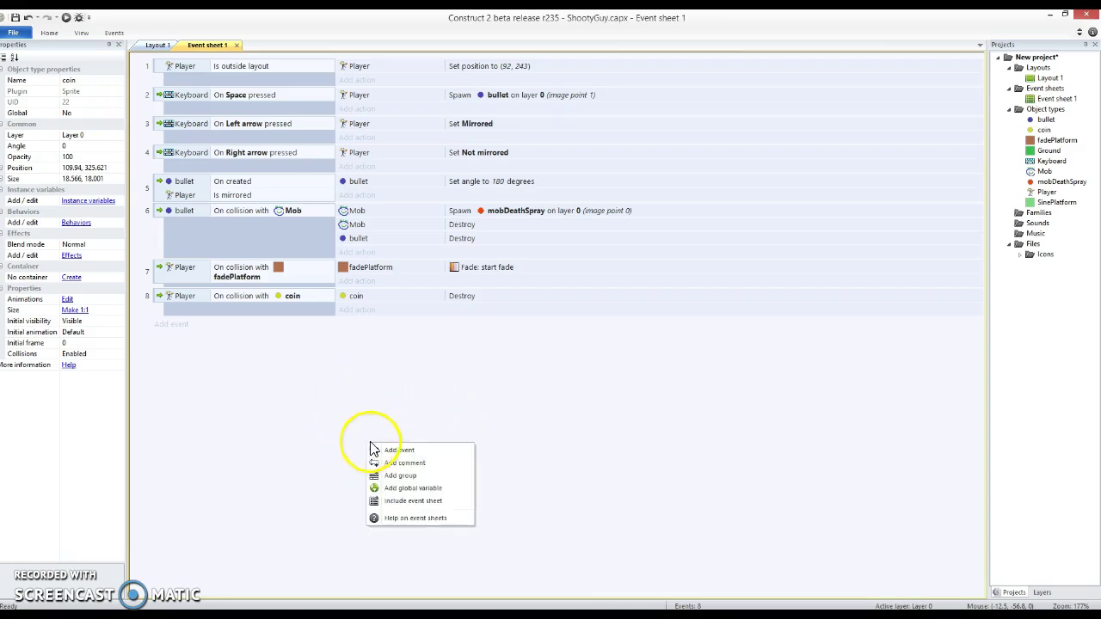
pyautogui.click(405, 488)
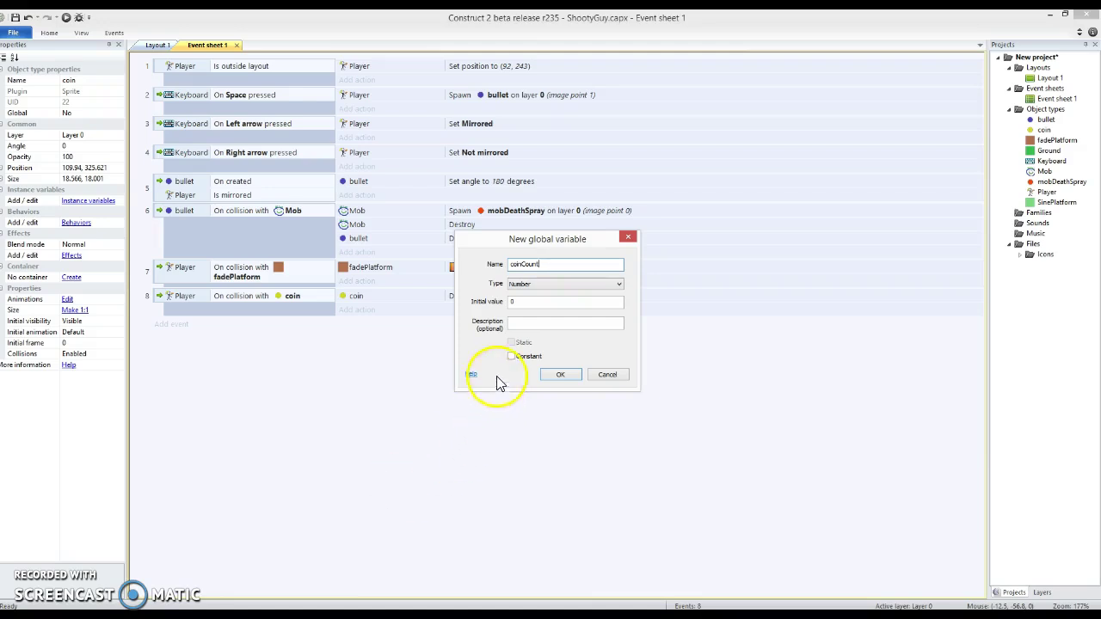
pyautogui.click(560, 376)
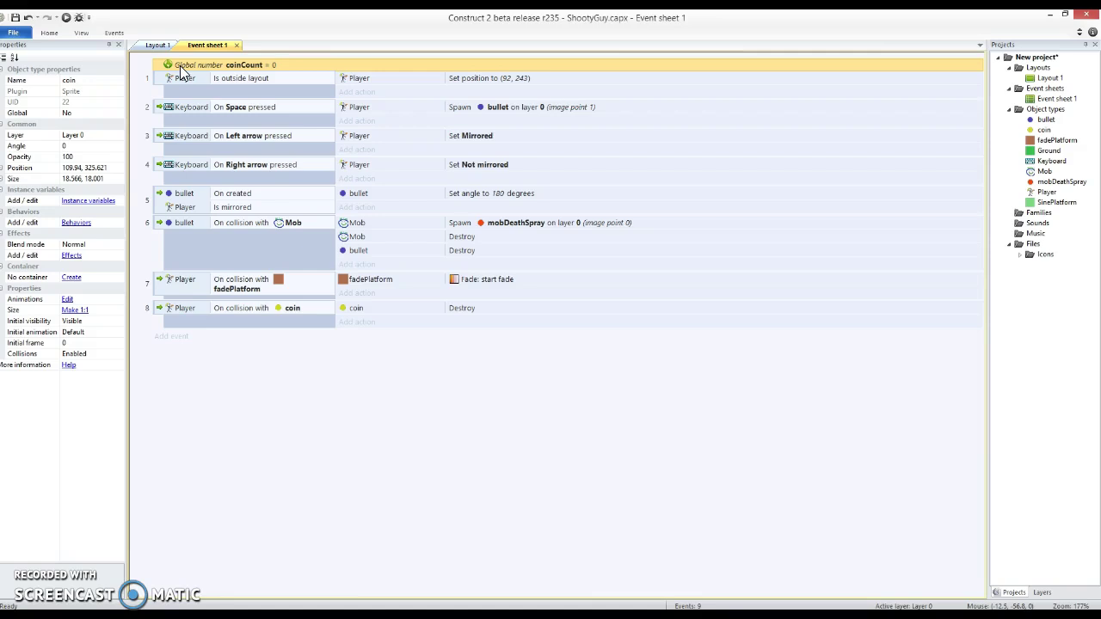
# - Add a System 'Add to' action adding 1 to coinCount in event 8
pyautogui.click(357, 323)
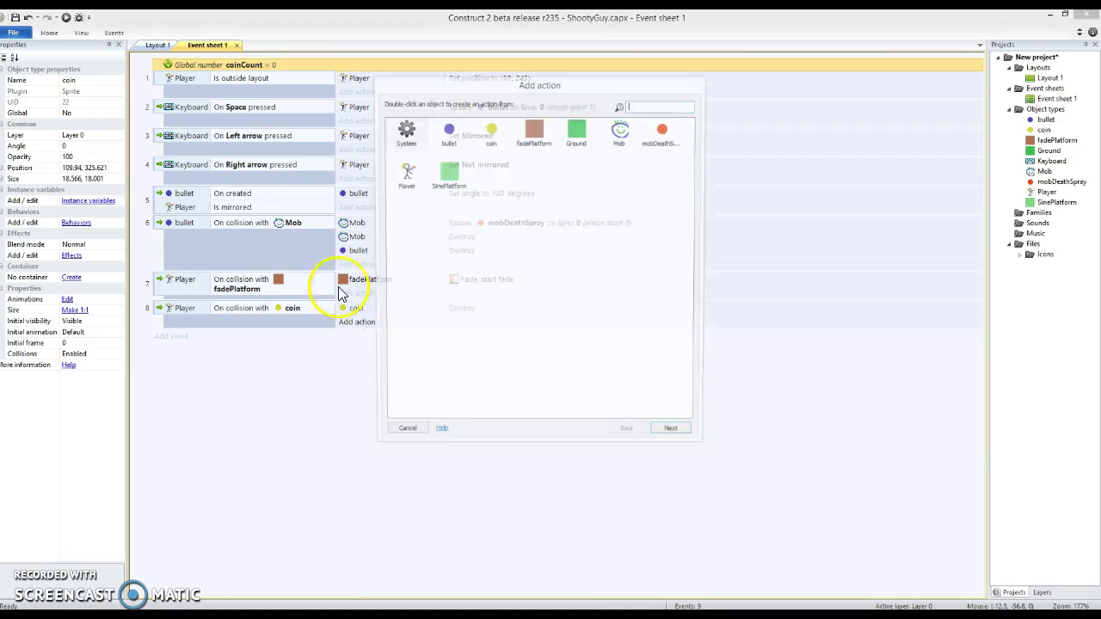
pyautogui.doubleClick(403, 131)
pyautogui.doubleClick(419, 240)
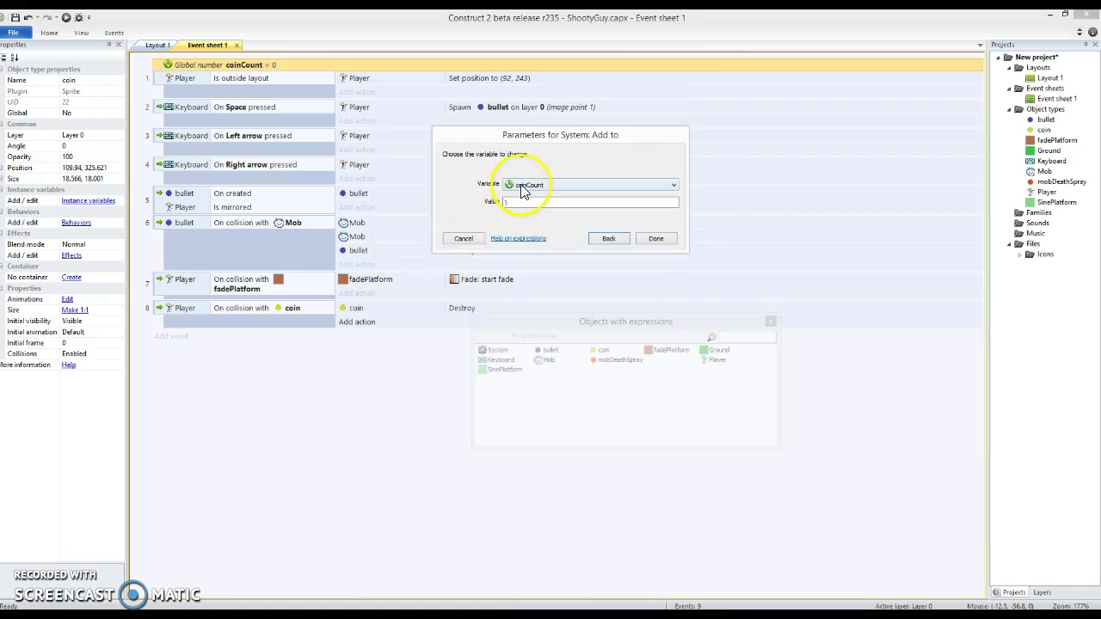
pyautogui.click(654, 239)
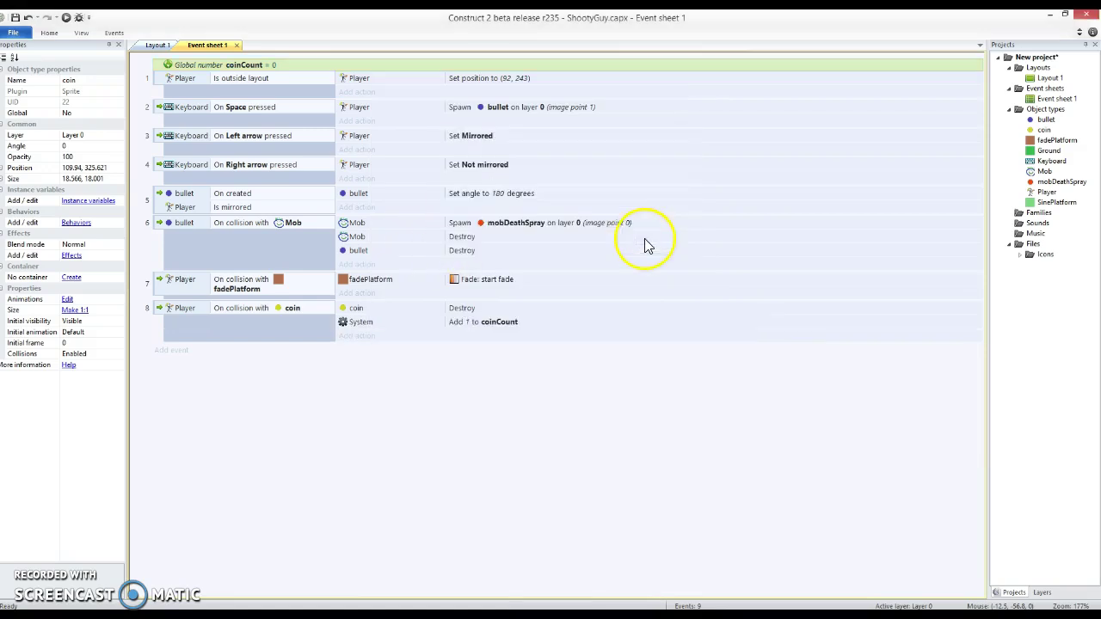
# - Debug-preview the game, collecting coins until the Inspector shows coinCount at 4, then return
pyautogui.click(75, 21)
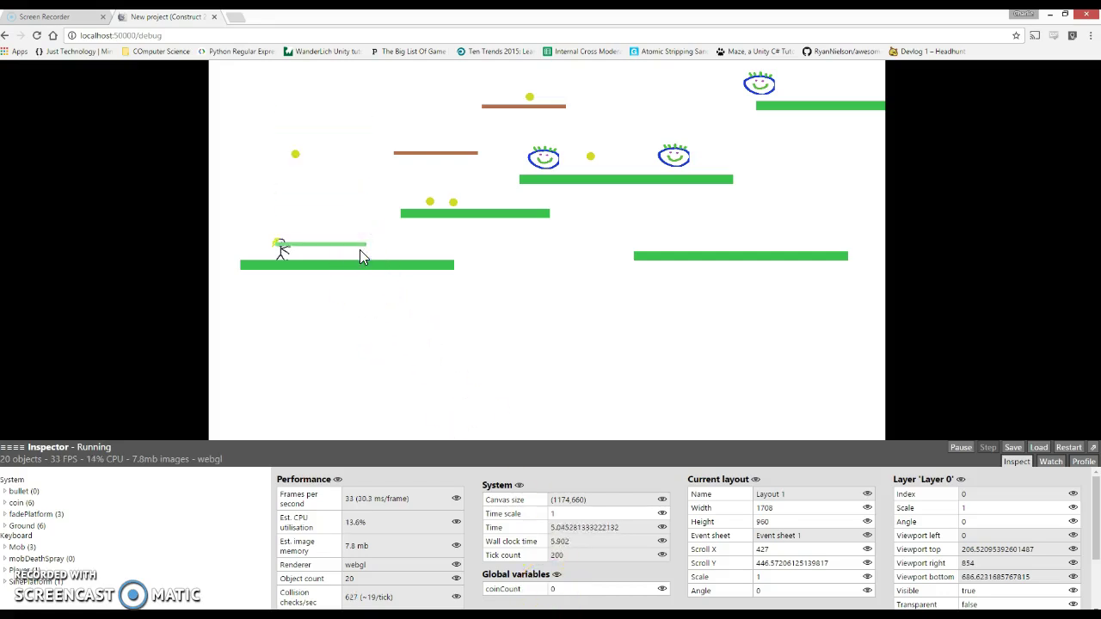
pyautogui.press('Right')
pyautogui.press('Up')
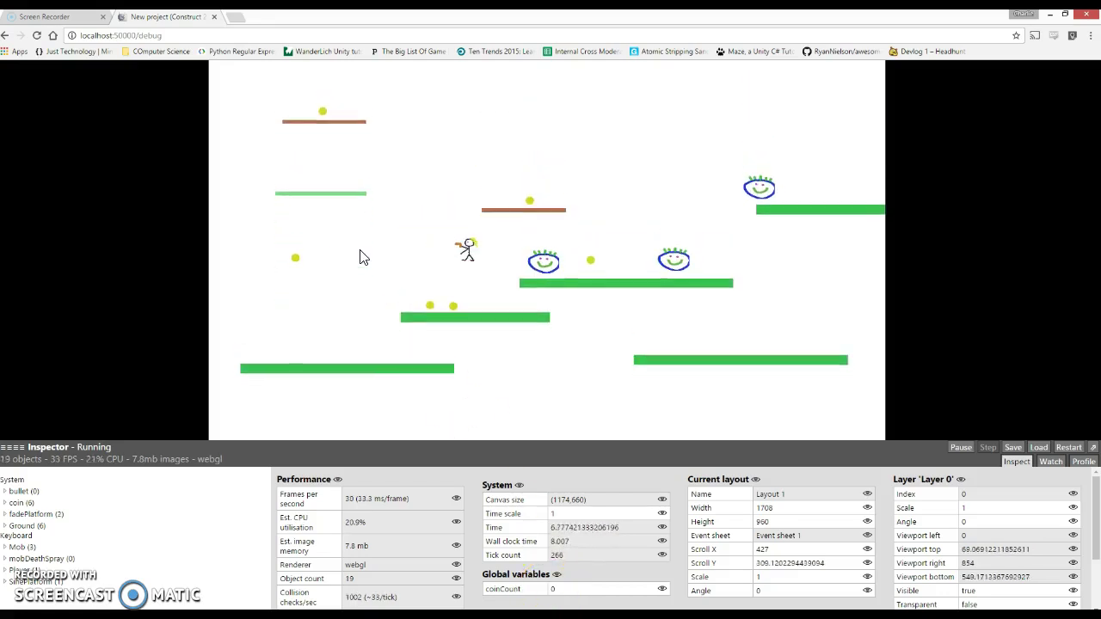
pyautogui.press('Left')
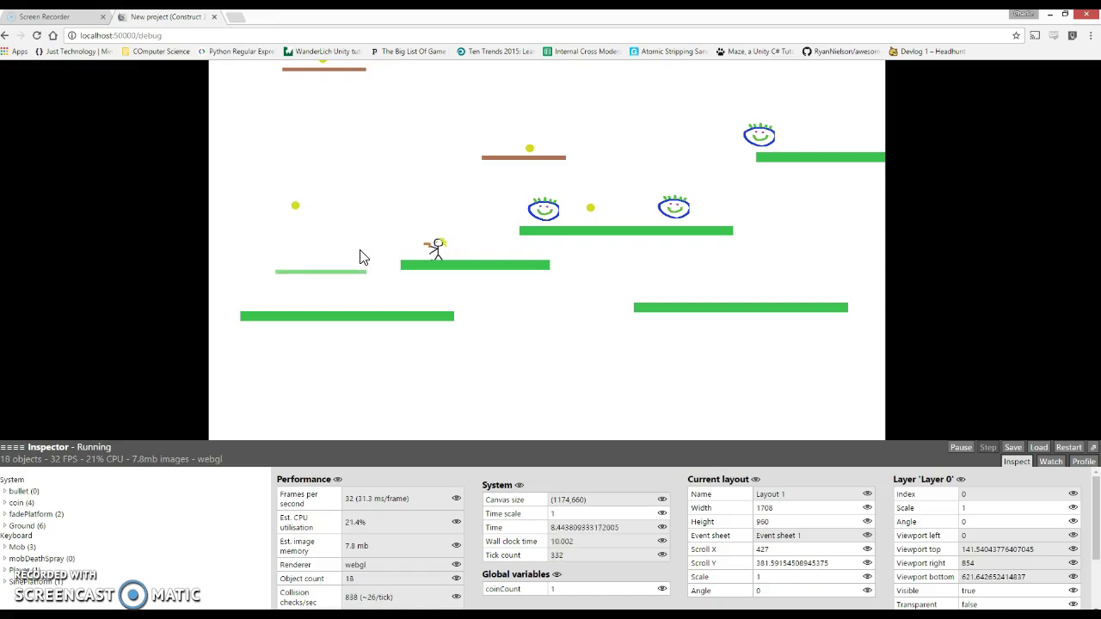
pyautogui.press('Right')
pyautogui.press('Up')
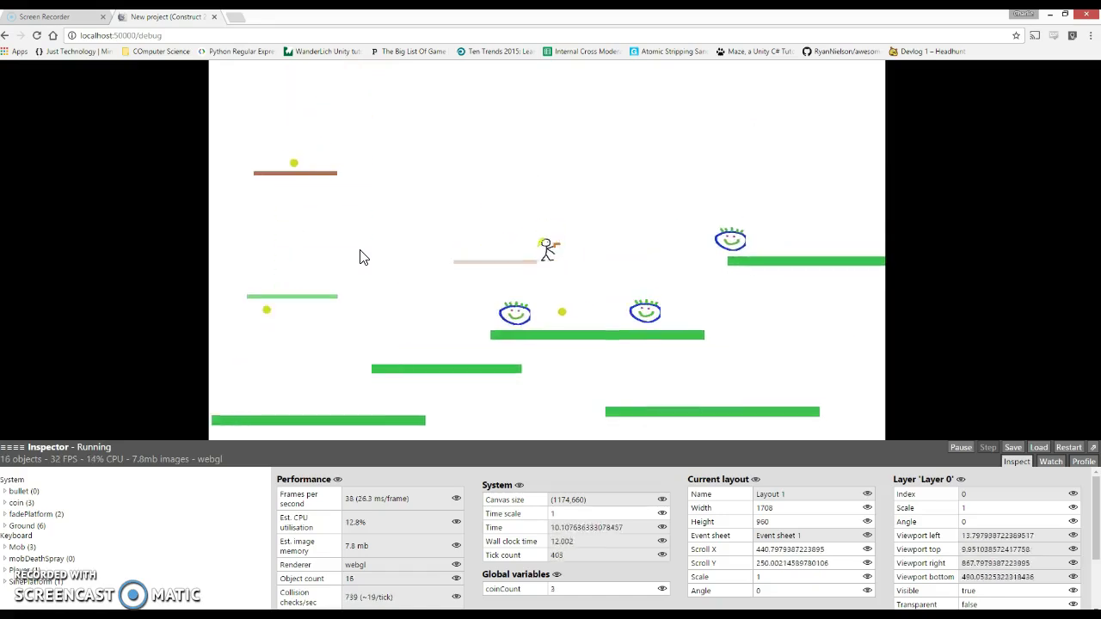
pyautogui.press('Left')
pyautogui.click(314, 254)
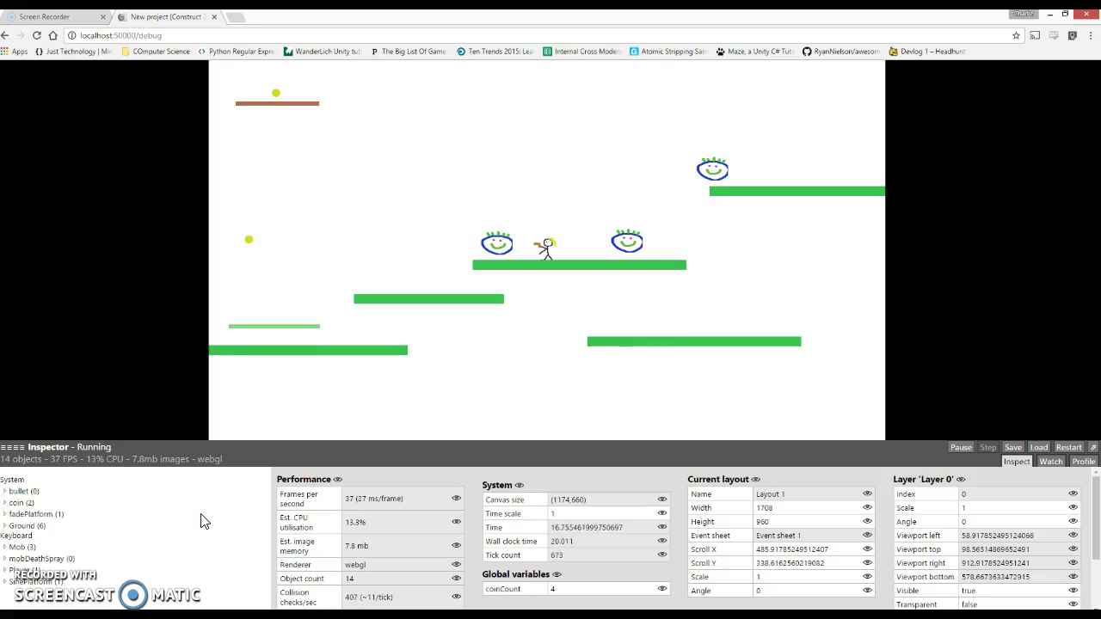
pyautogui.click(489, 397)
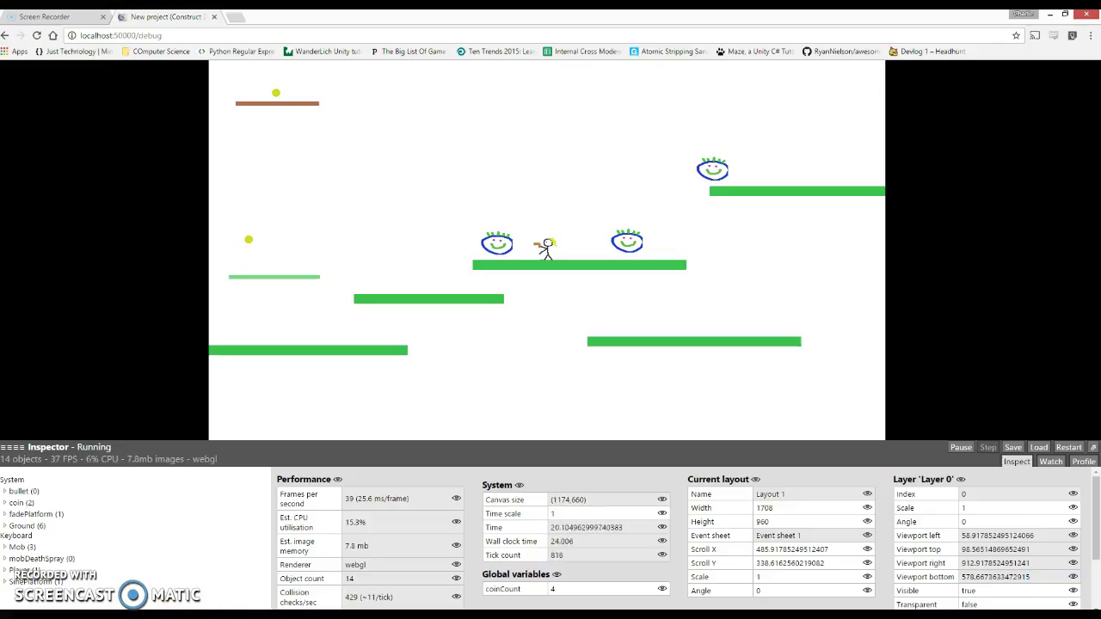
pyautogui.click(223, 617)
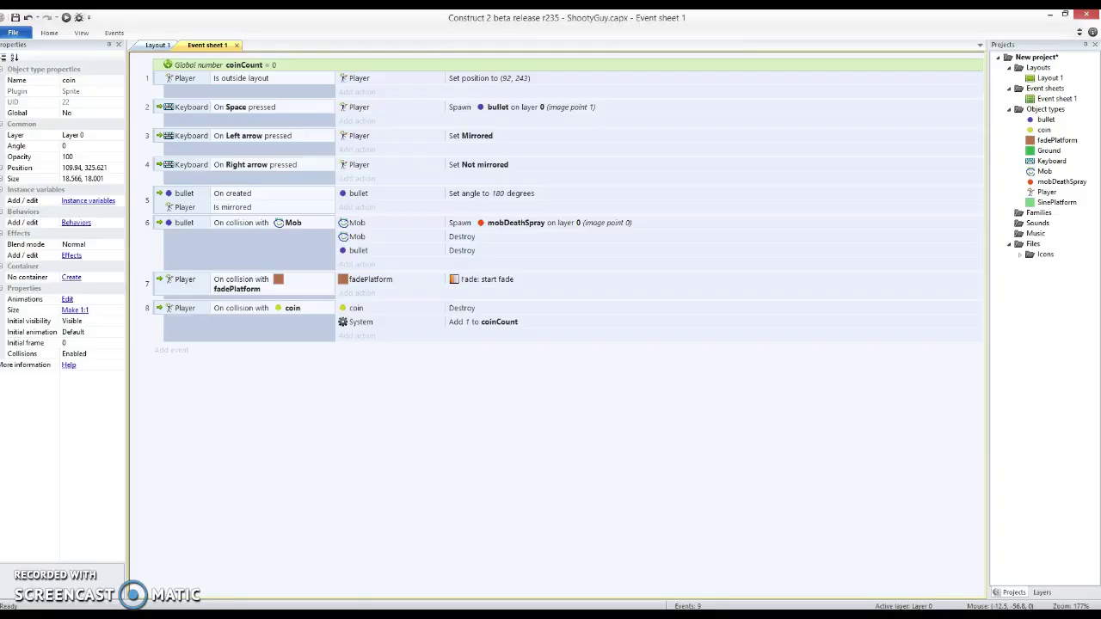
# - Insert a Text object near the top of Layout 1
pyautogui.click(156, 45)
pyautogui.doubleClick(345, 191)
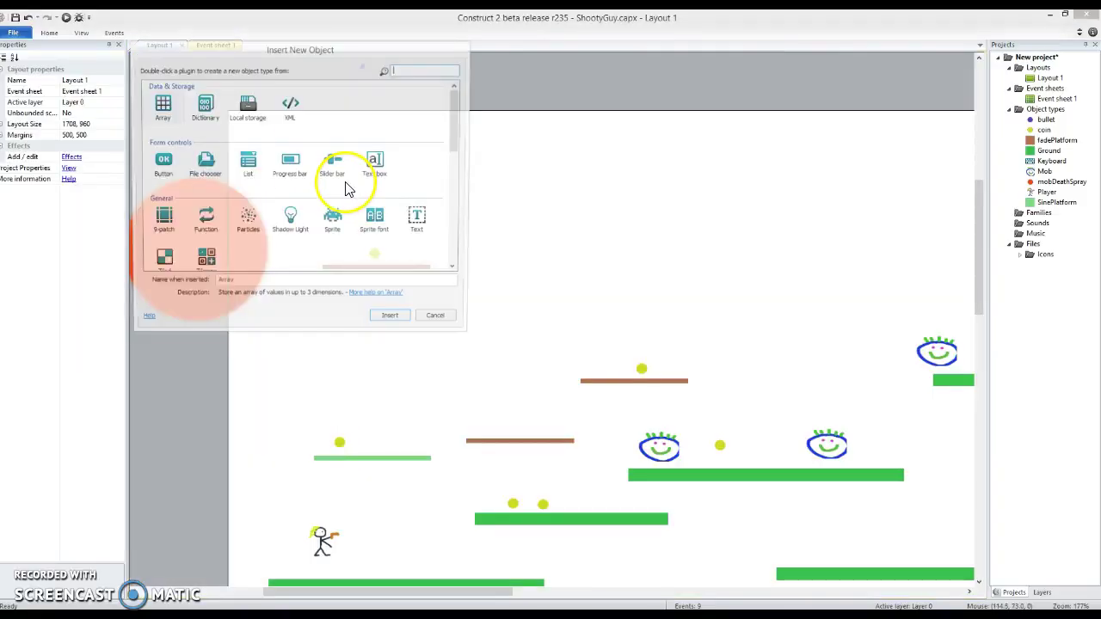
pyautogui.click(419, 221)
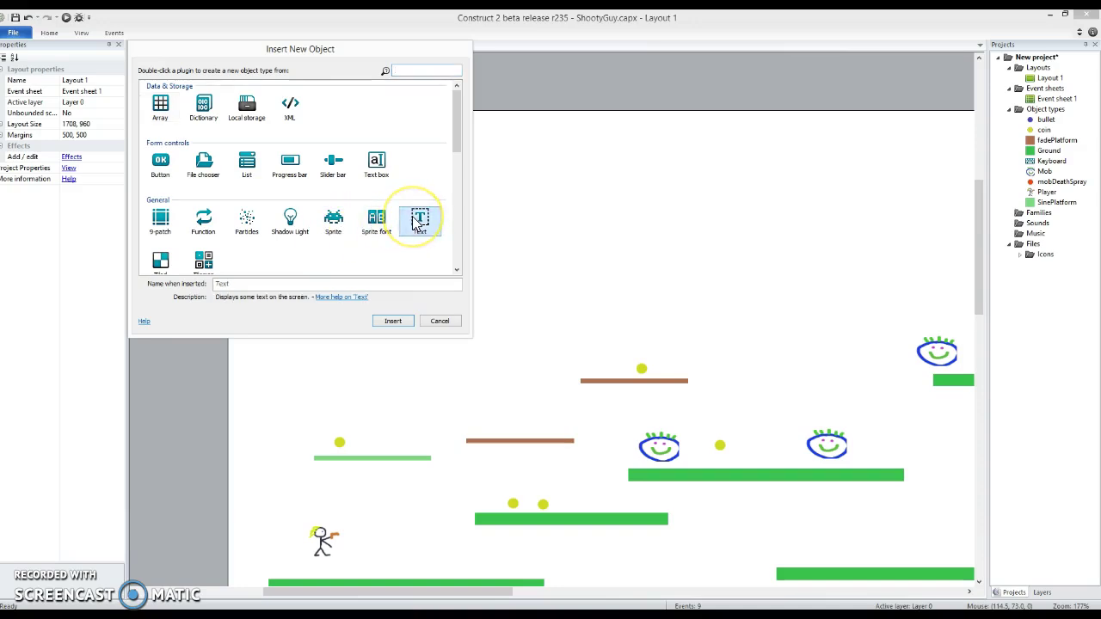
pyautogui.click(379, 168)
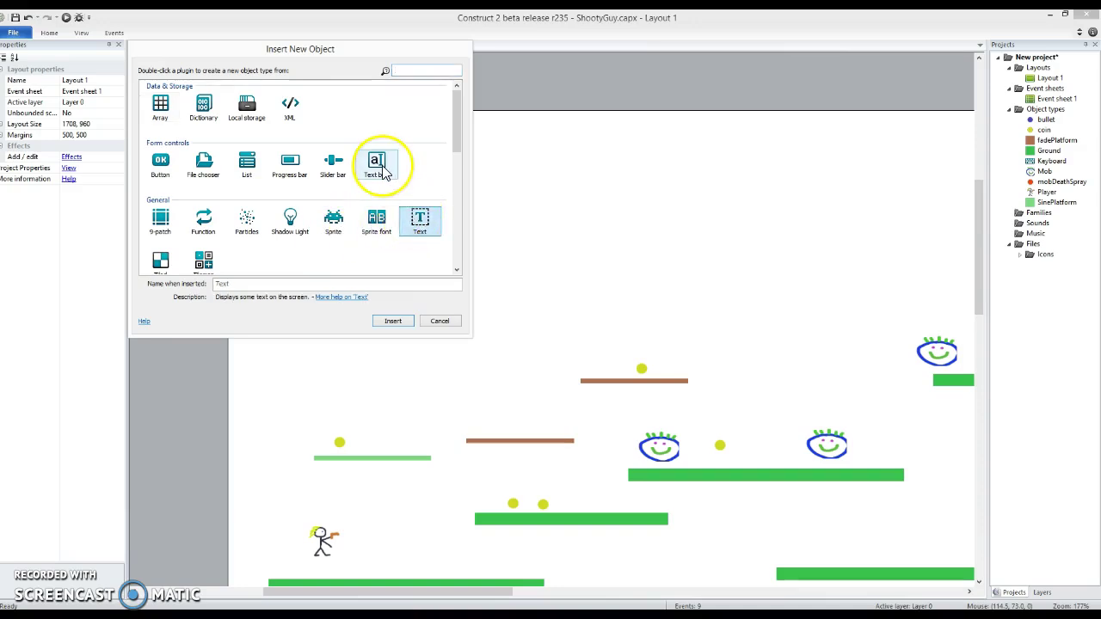
pyautogui.click(420, 221)
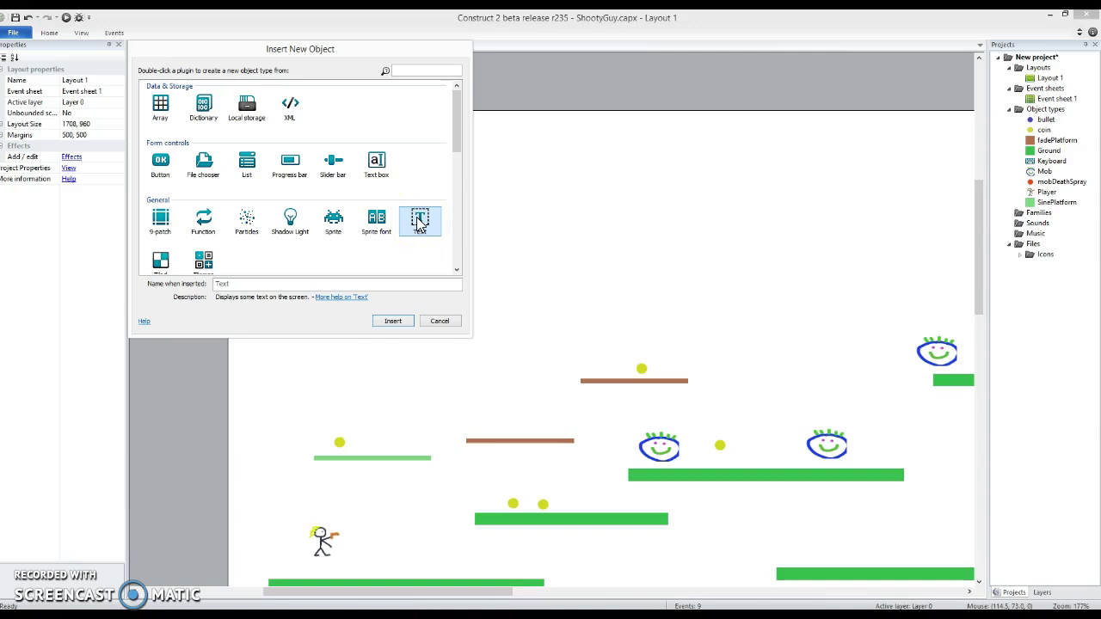
pyautogui.doubleClick(420, 221)
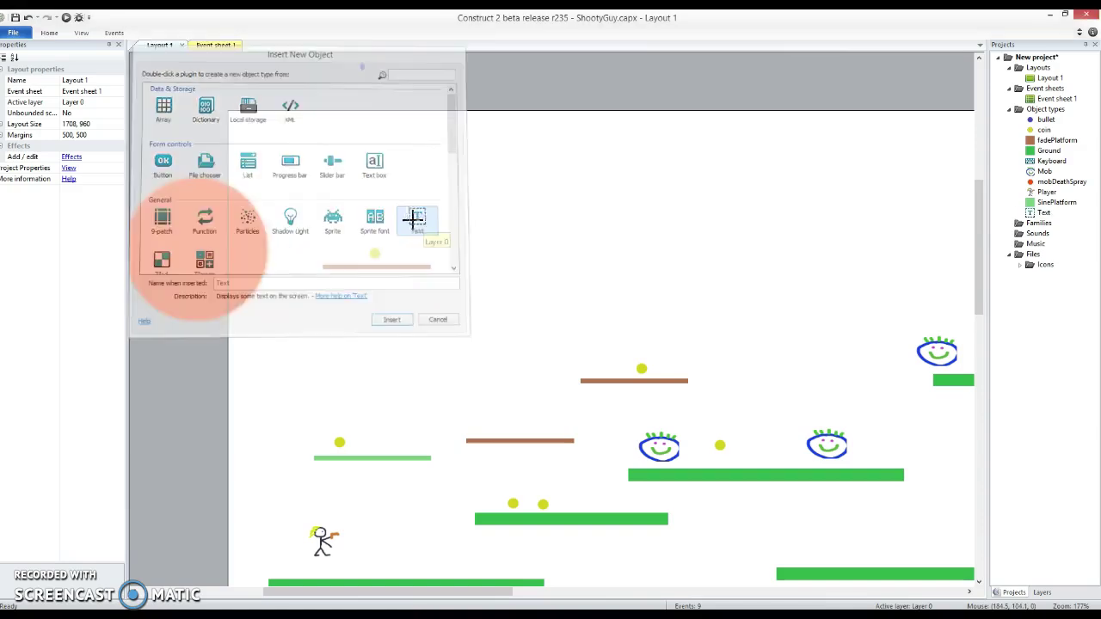
pyautogui.click(368, 214)
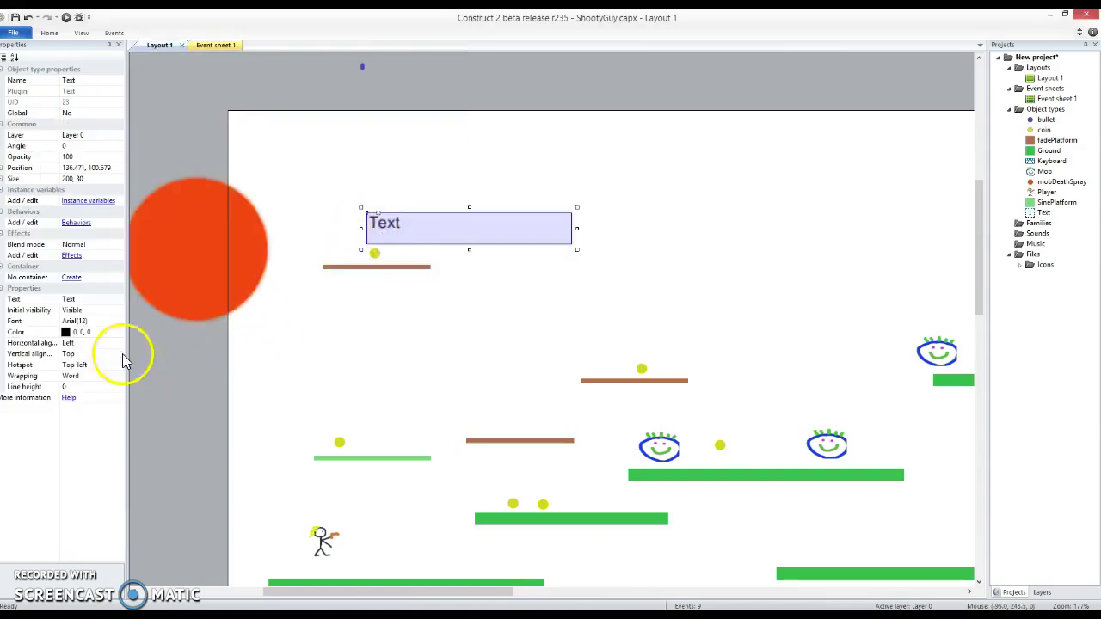
# - Name the Text object textCoinCount, fixing the texCoinCount typo
pyautogui.click(92, 81)
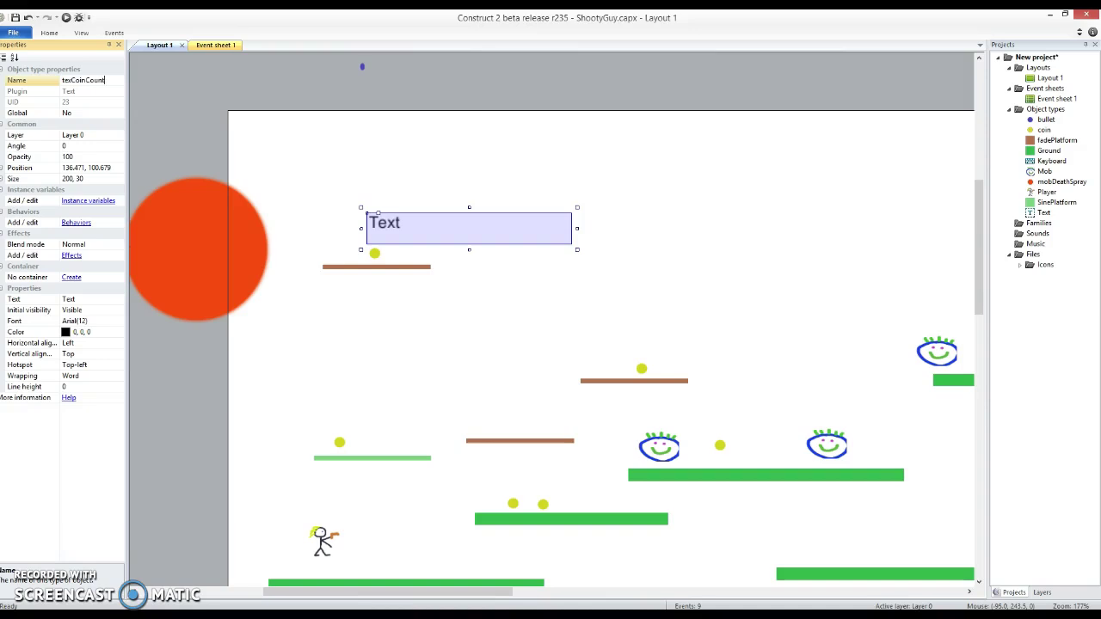
pyautogui.click(79, 80)
pyautogui.click(72, 80)
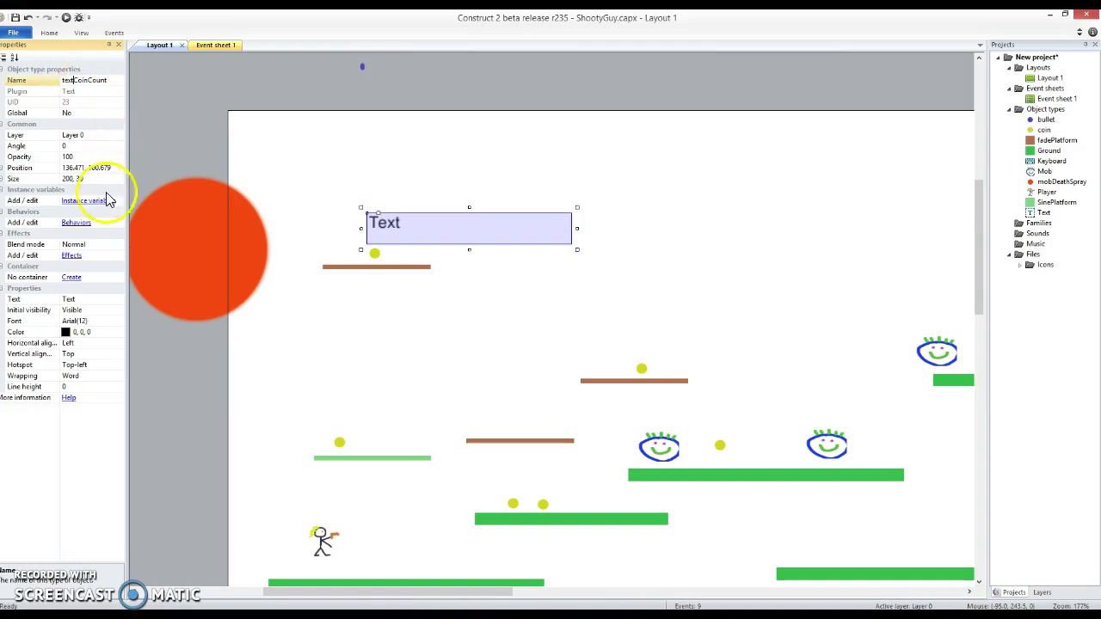
pyautogui.click(94, 300)
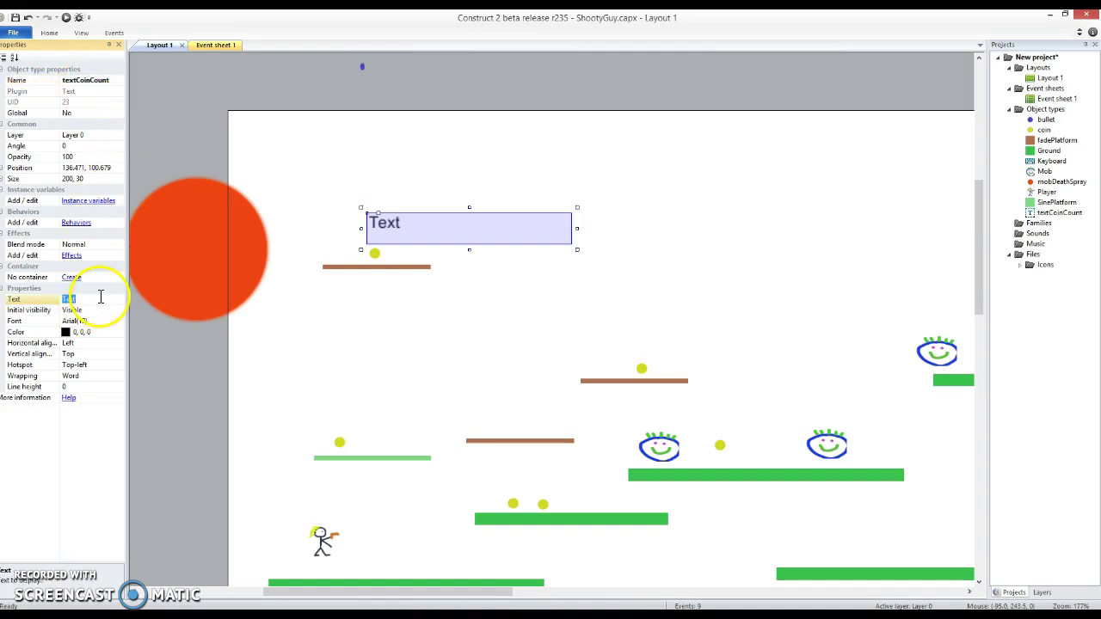
# - Set textCoinCount's text to 0 and shrink it to about 56×28 at the top-left
pyautogui.click(273, 337)
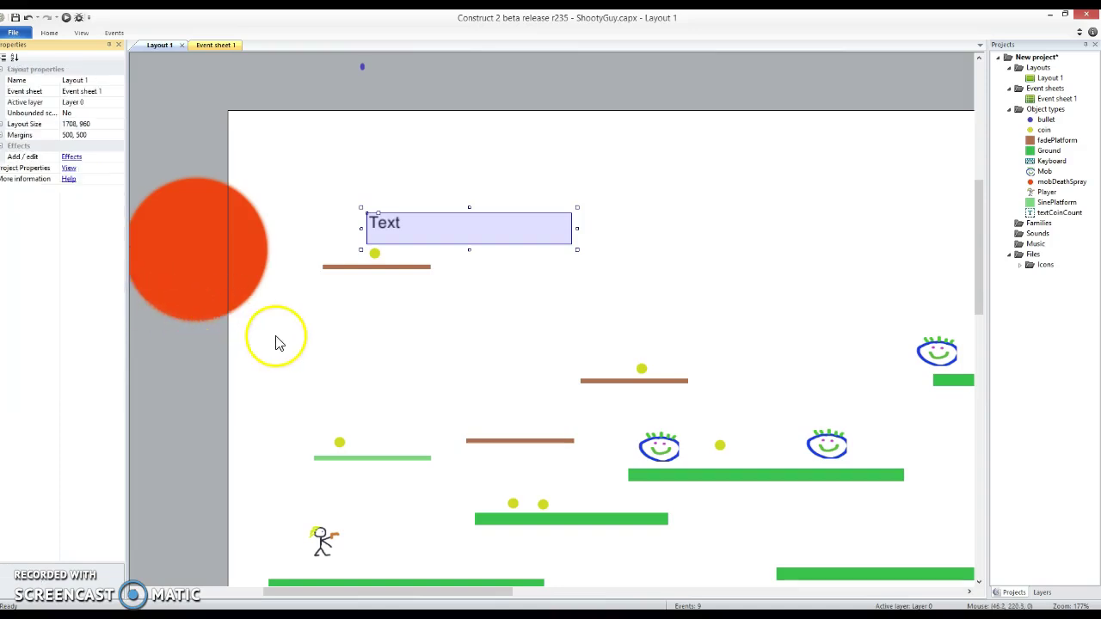
pyautogui.click(375, 231)
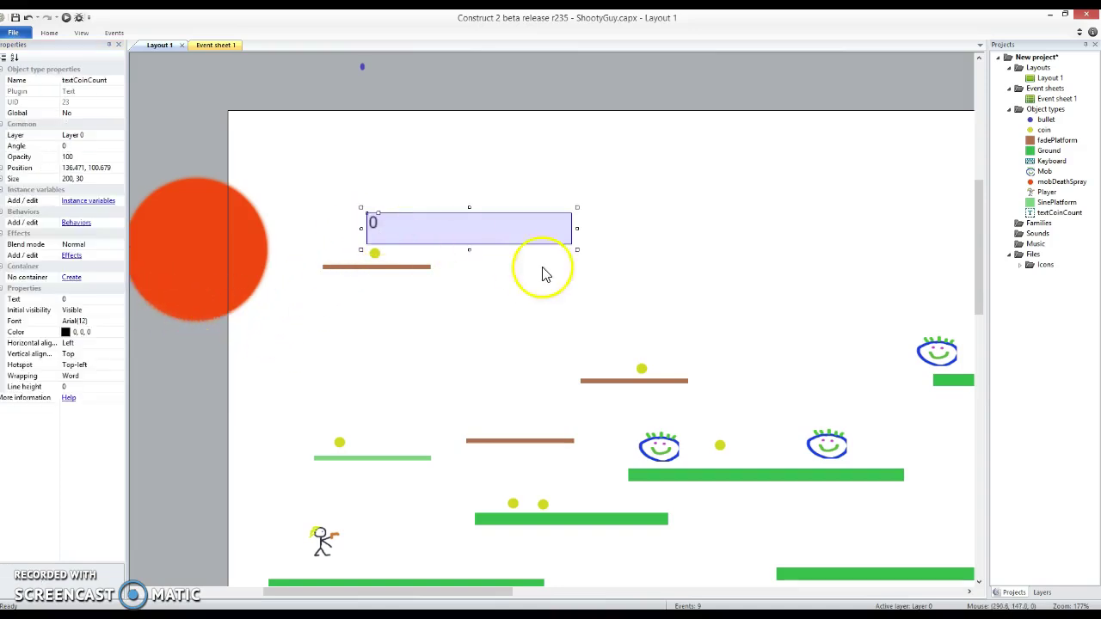
pyautogui.moveTo(575, 249); pyautogui.dragTo(301, 164)
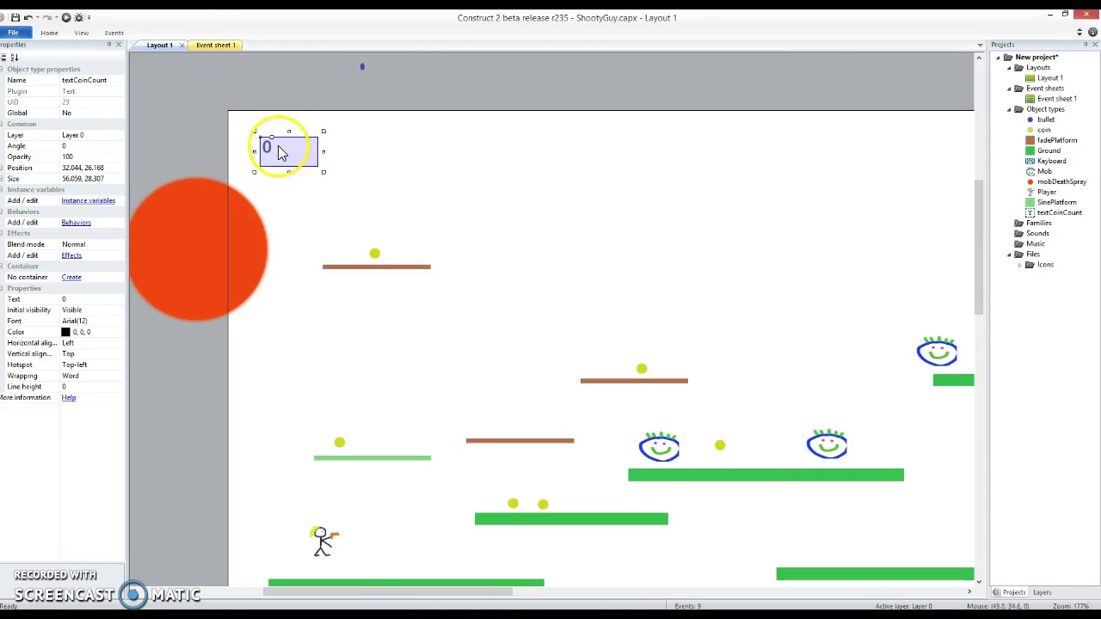
pyautogui.click(215, 46)
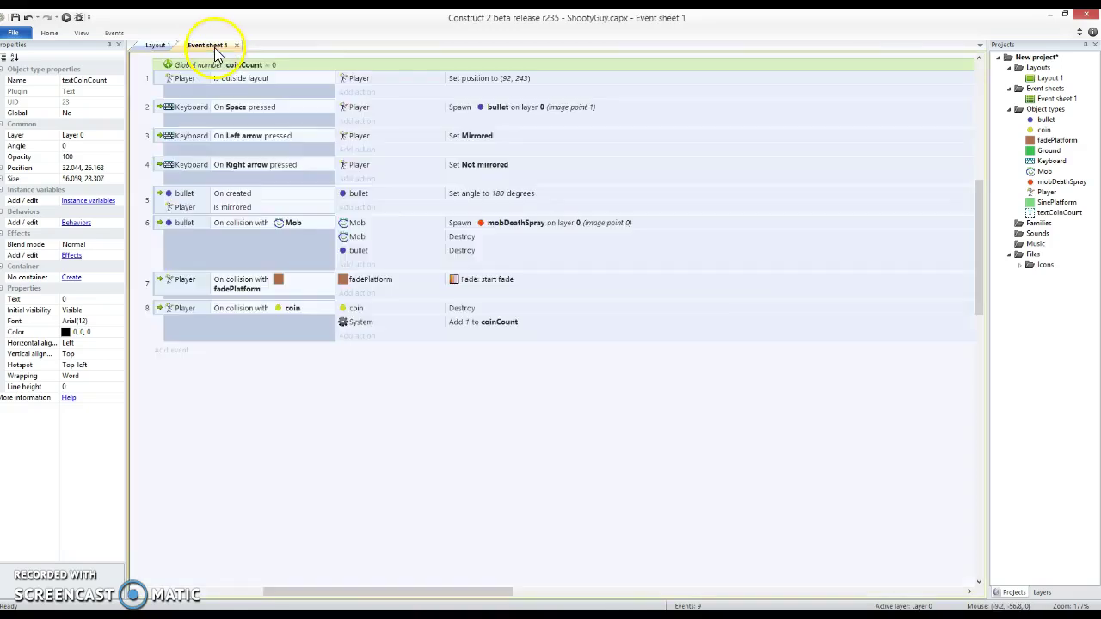
# - Add a textCoinCount Set text action with value coinCount to event 8
pyautogui.click(356, 337)
pyautogui.click(490, 175)
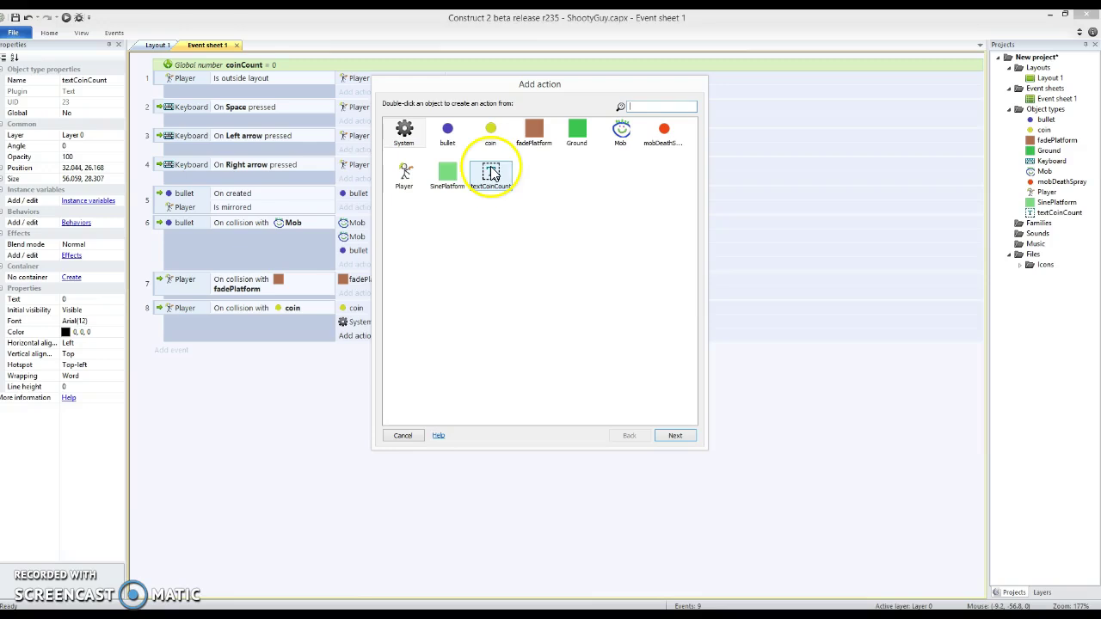
pyautogui.doubleClick(490, 174)
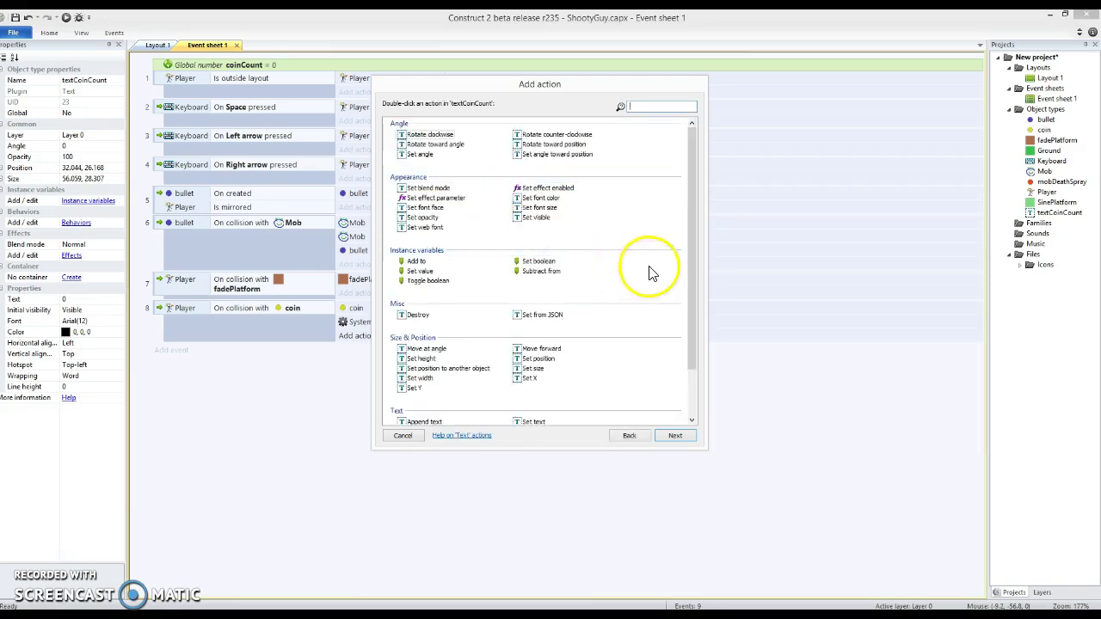
pyautogui.moveTo(695, 233); pyautogui.dragTo(700, 325)
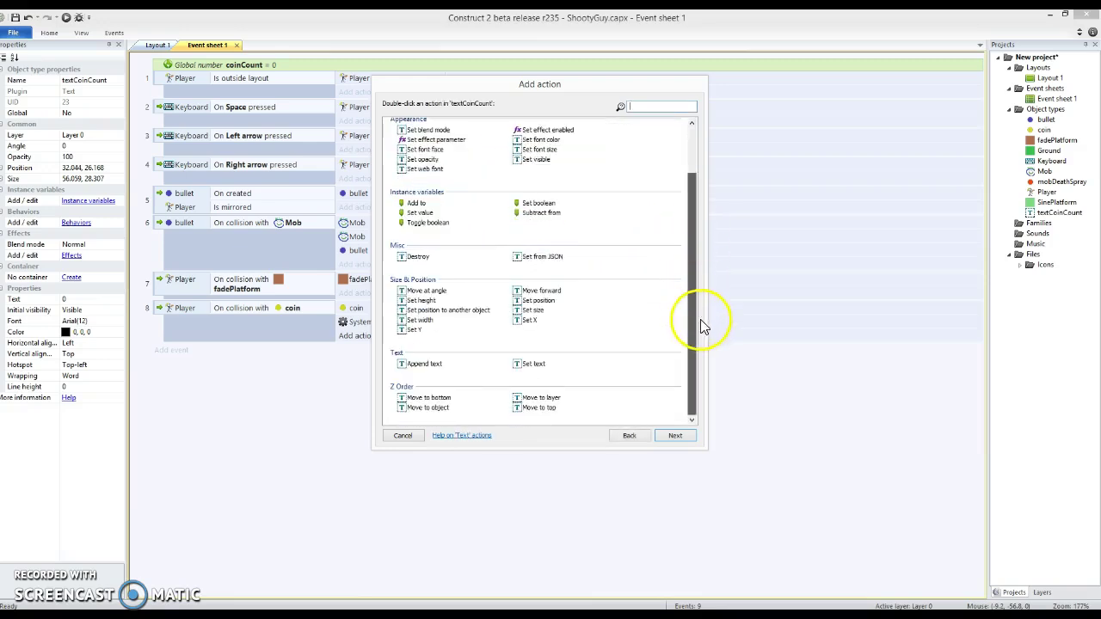
pyautogui.doubleClick(533, 364)
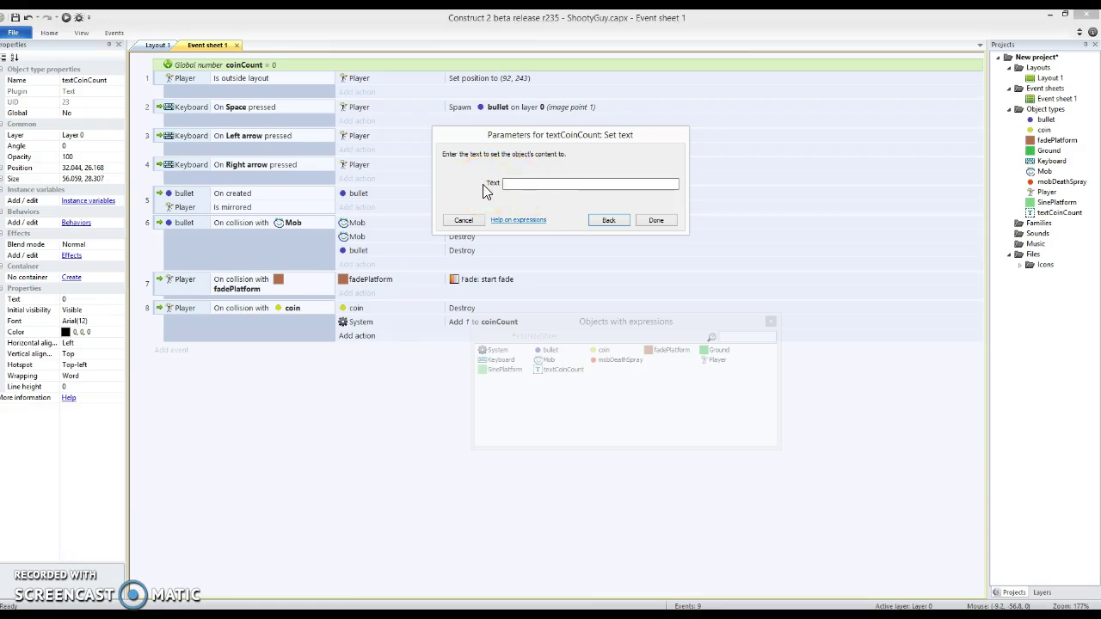
pyautogui.write('c')
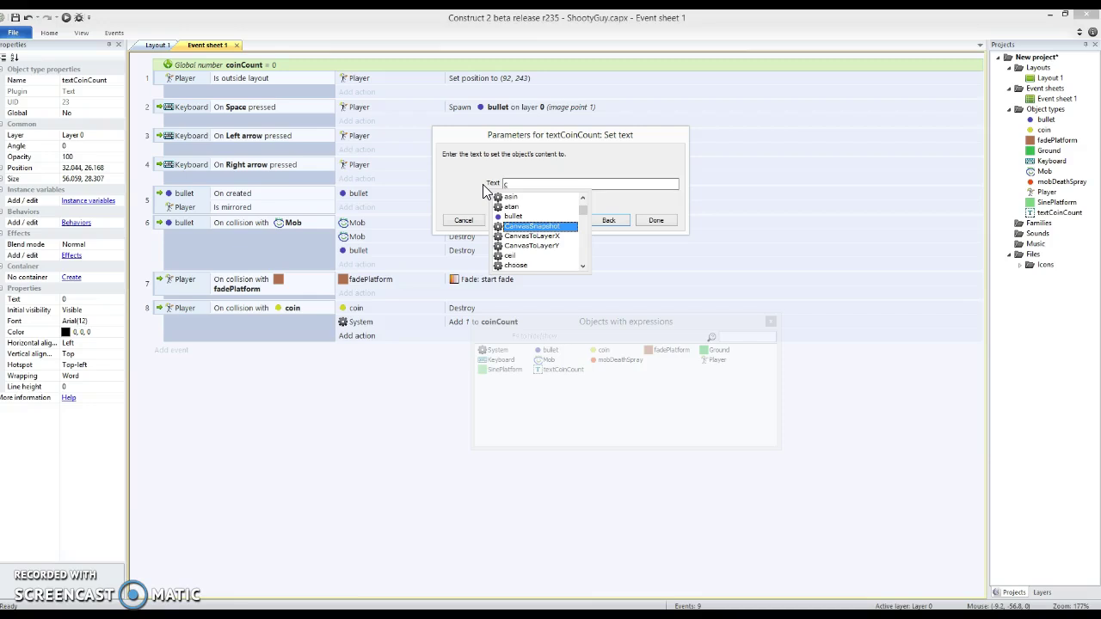
pyautogui.write('oi')
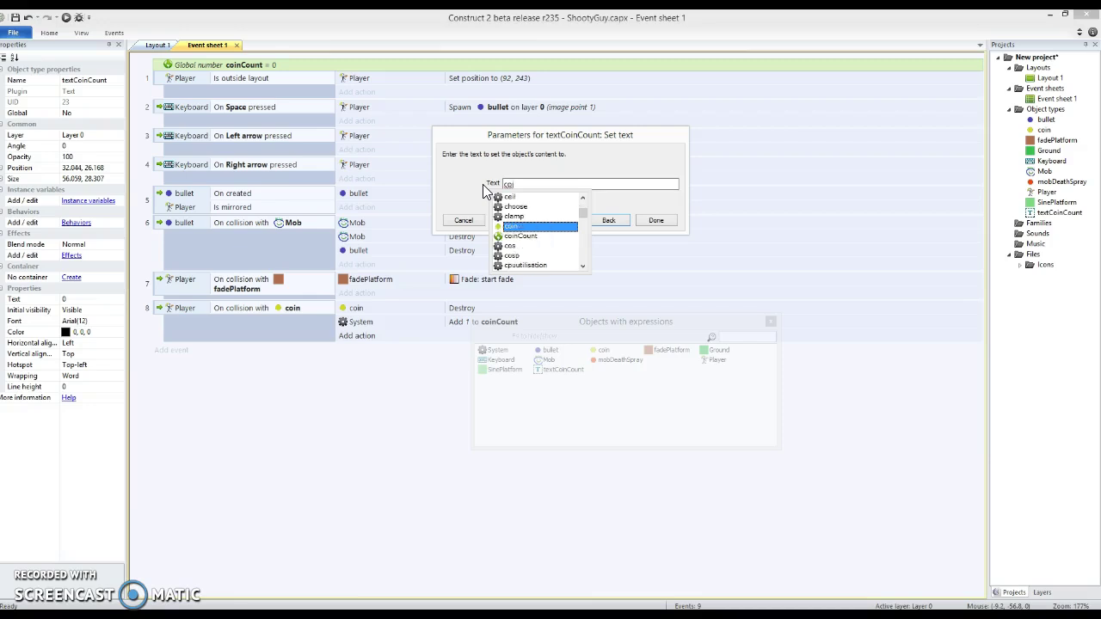
pyautogui.click(513, 236)
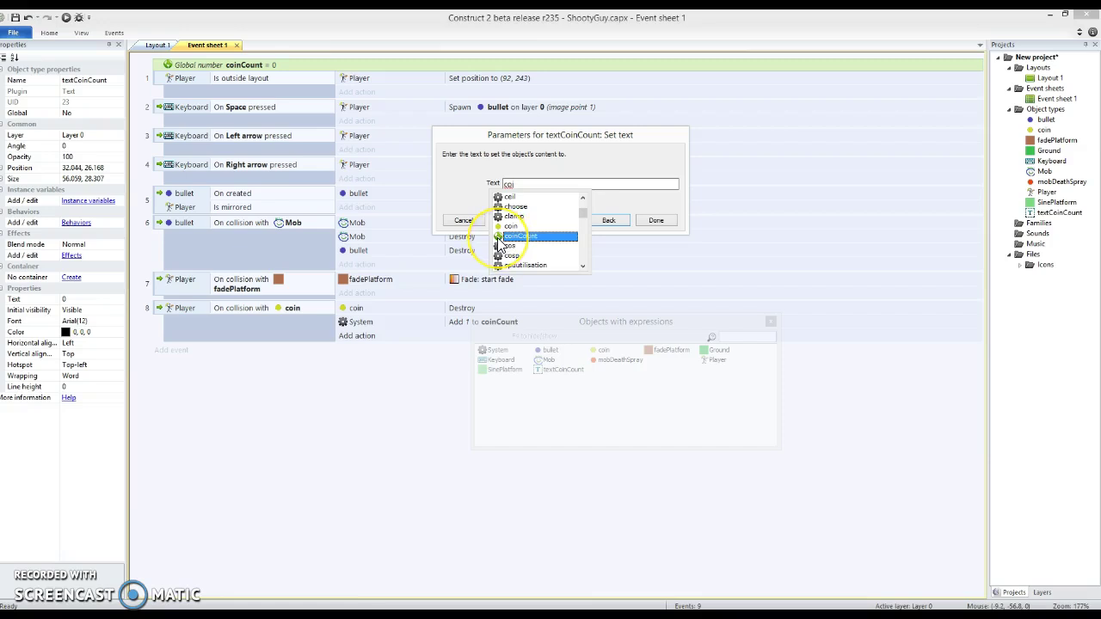
pyautogui.doubleClick(499, 239)
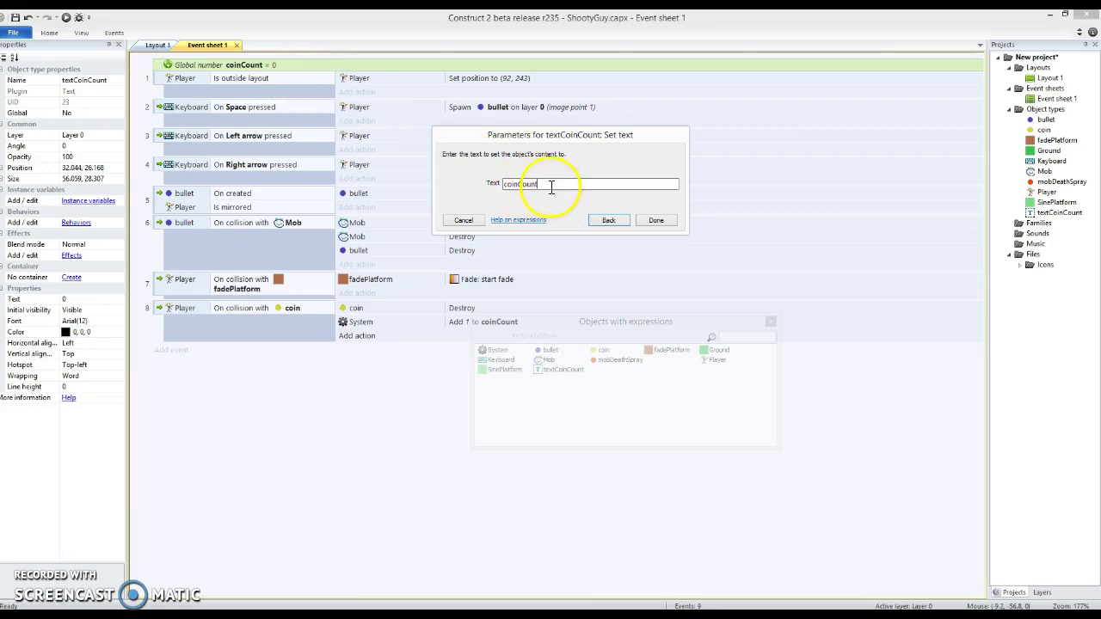
pyautogui.click(655, 221)
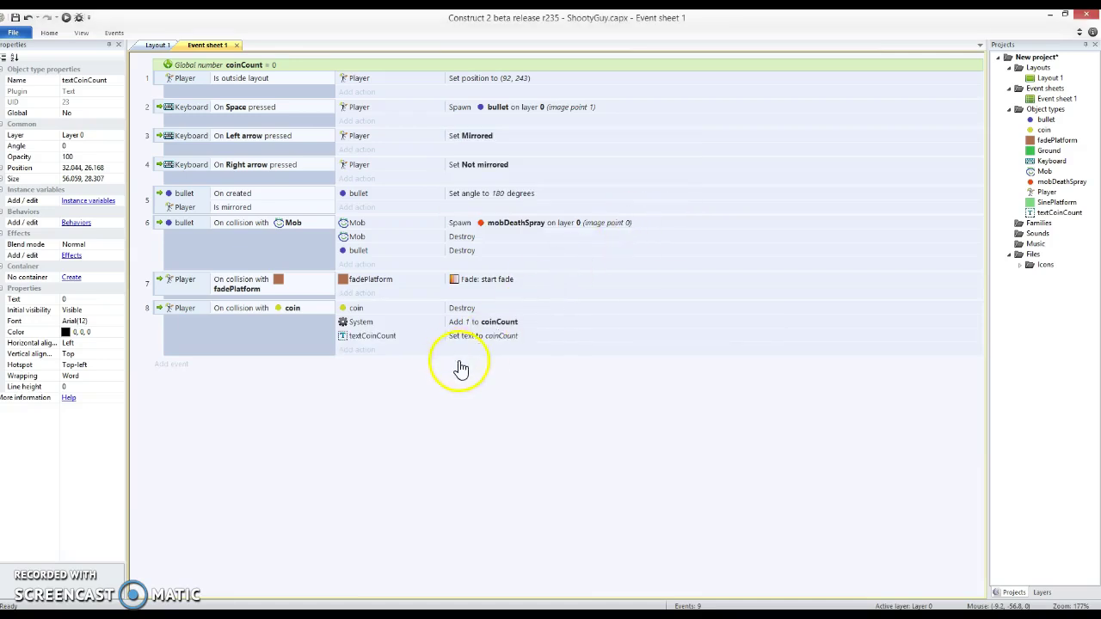
# - Run the layout preview and jump the player onto the brown and green platforms
pyautogui.click(66, 18)
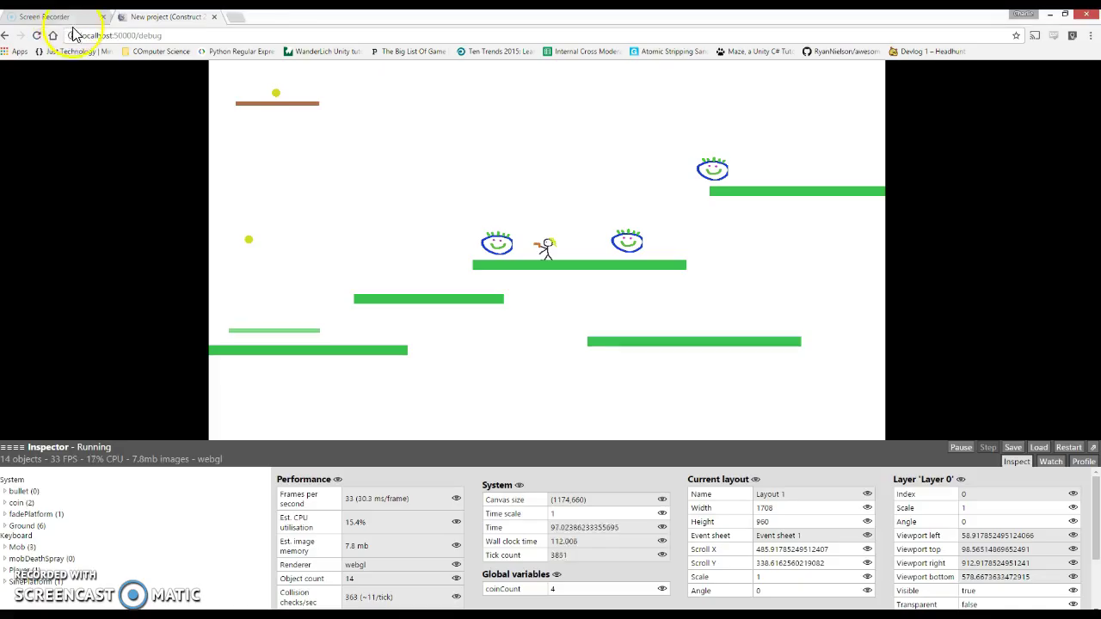
pyautogui.press('Up')
pyautogui.press('Right')
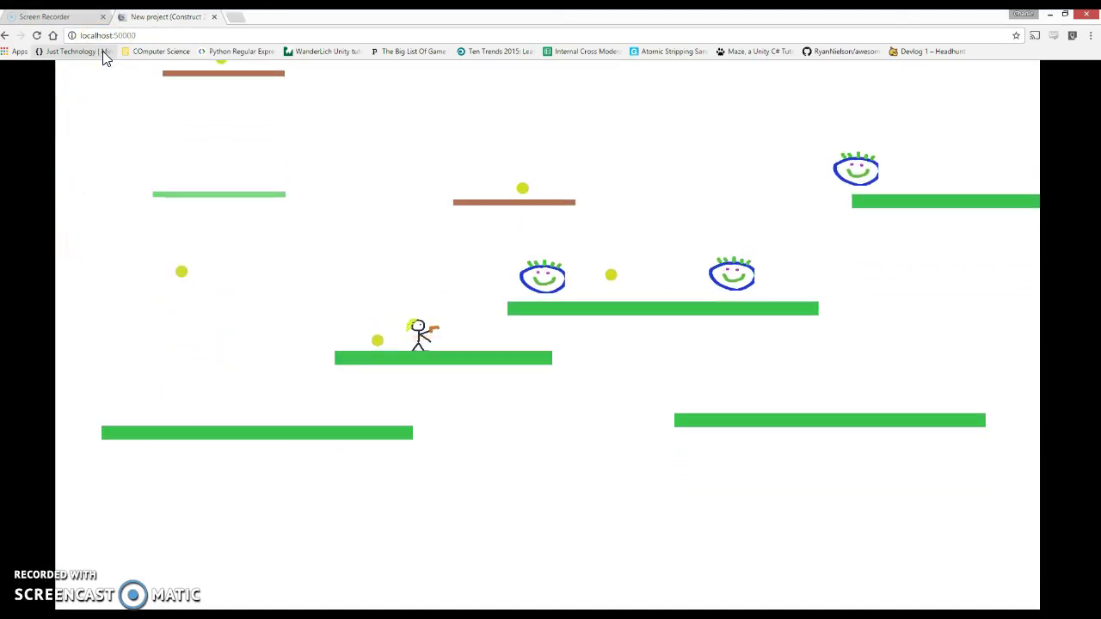
pyautogui.press('Left')
pyautogui.press('Up')
pyautogui.press('Right')
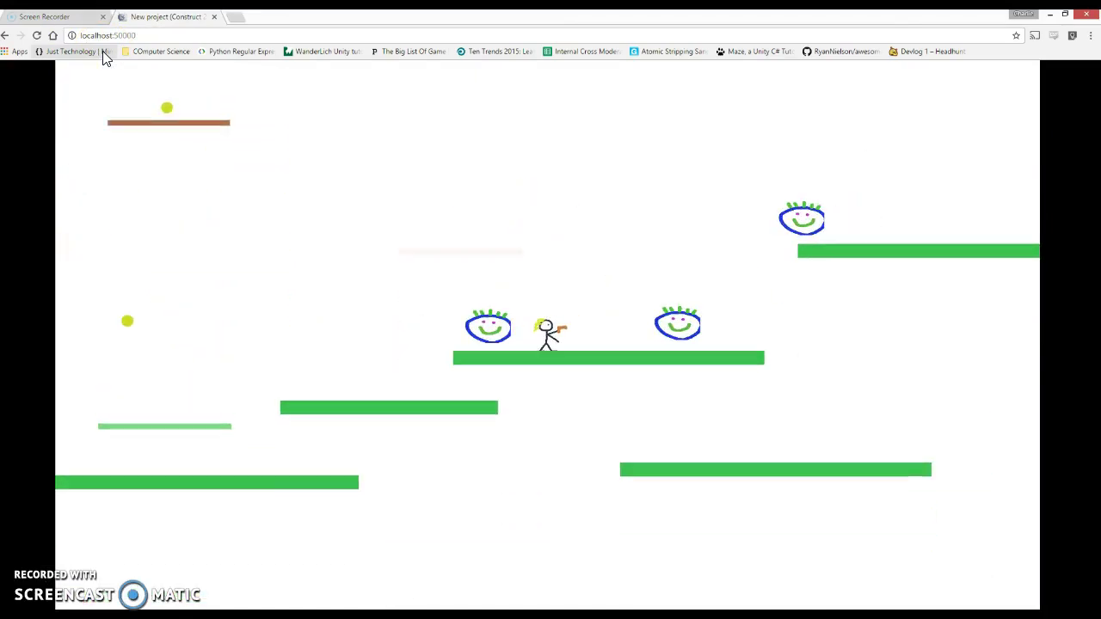
# - Jump across the platforms grabbing coins until the on-screen counter reads 6
pyautogui.press('Up')
pyautogui.press('Left')
pyautogui.press('Up')
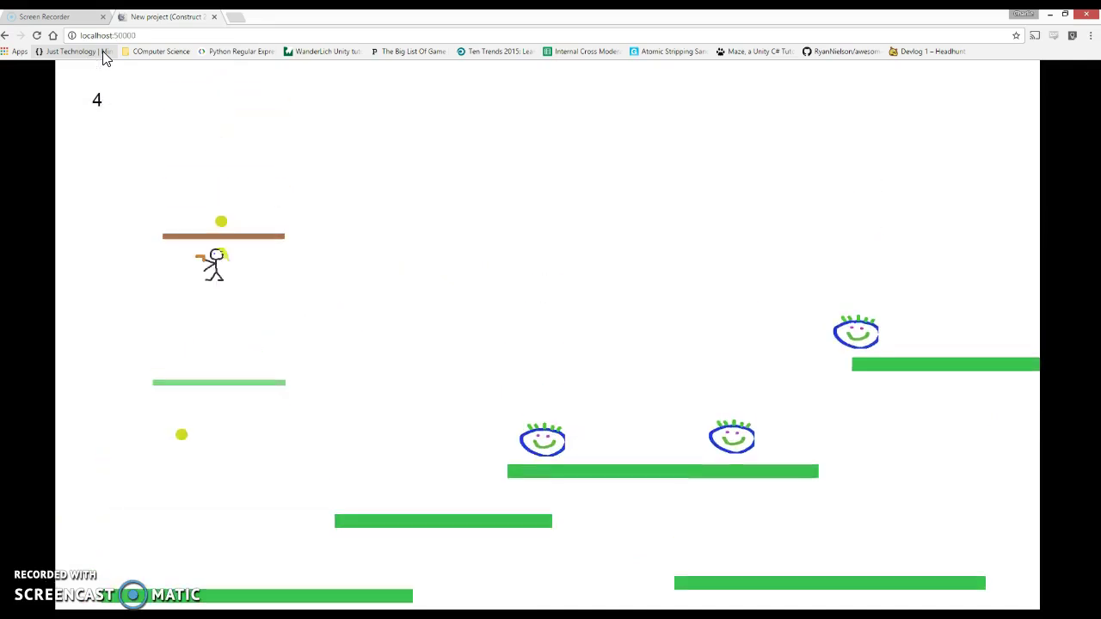
pyautogui.press('Up')
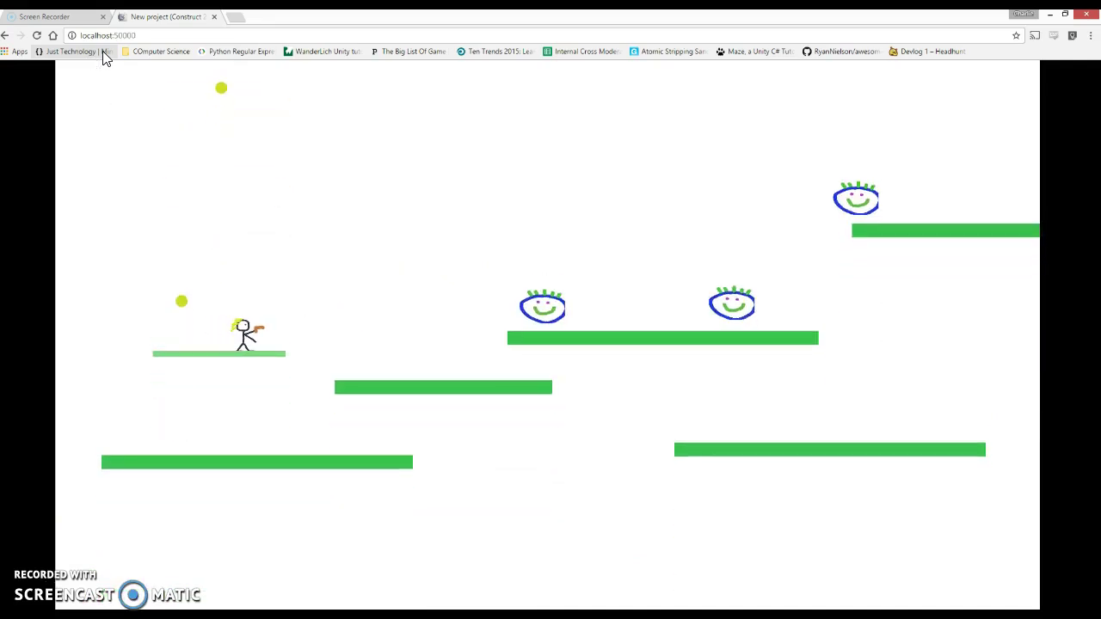
pyautogui.press('Left')
pyautogui.press('Up')
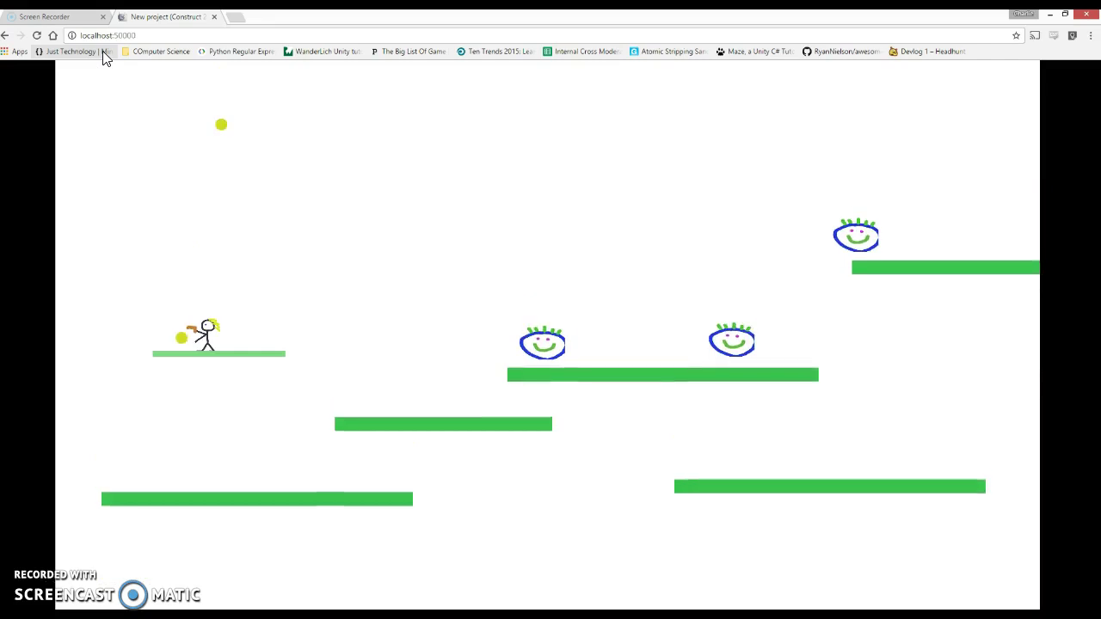
pyautogui.press('Up')
pyautogui.press('Right')
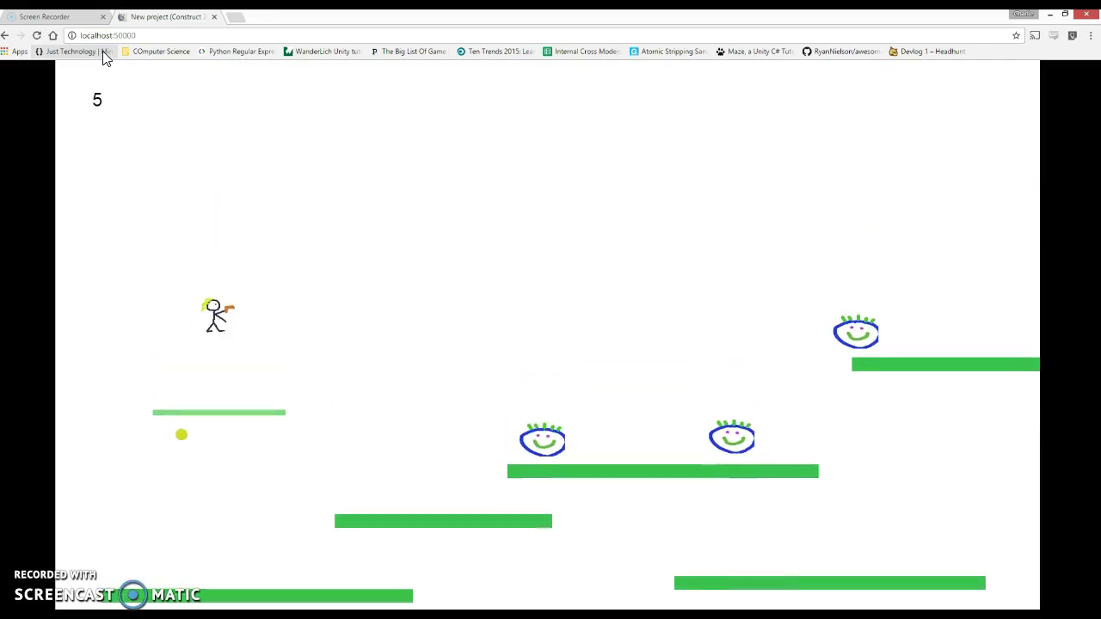
pyautogui.press('Left')
pyautogui.click(118, 84)
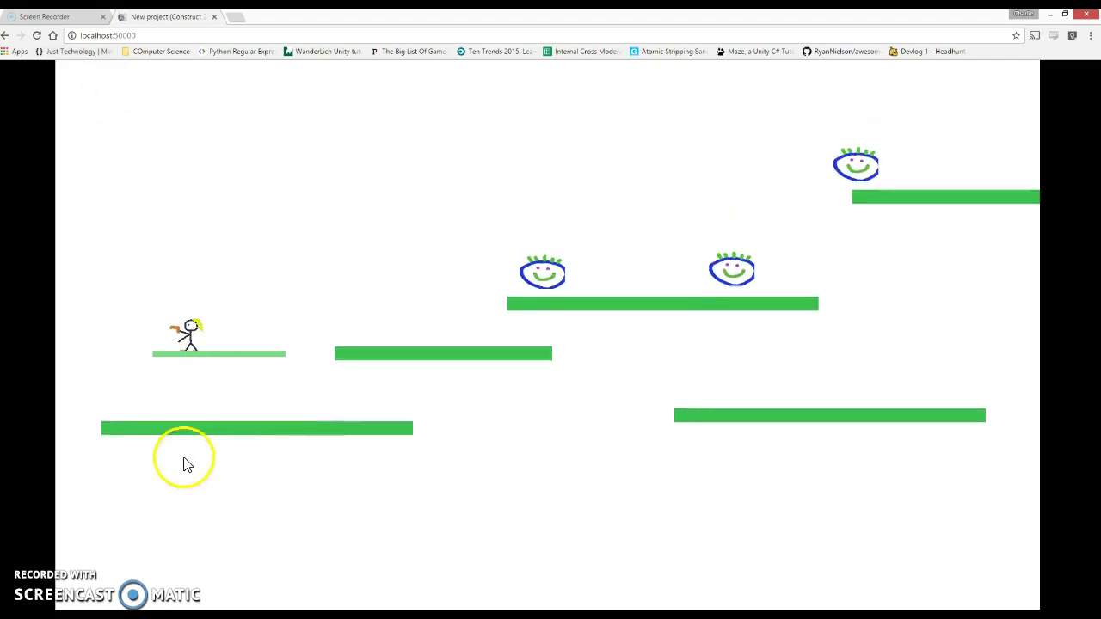
pyautogui.moveTo(172, 615)
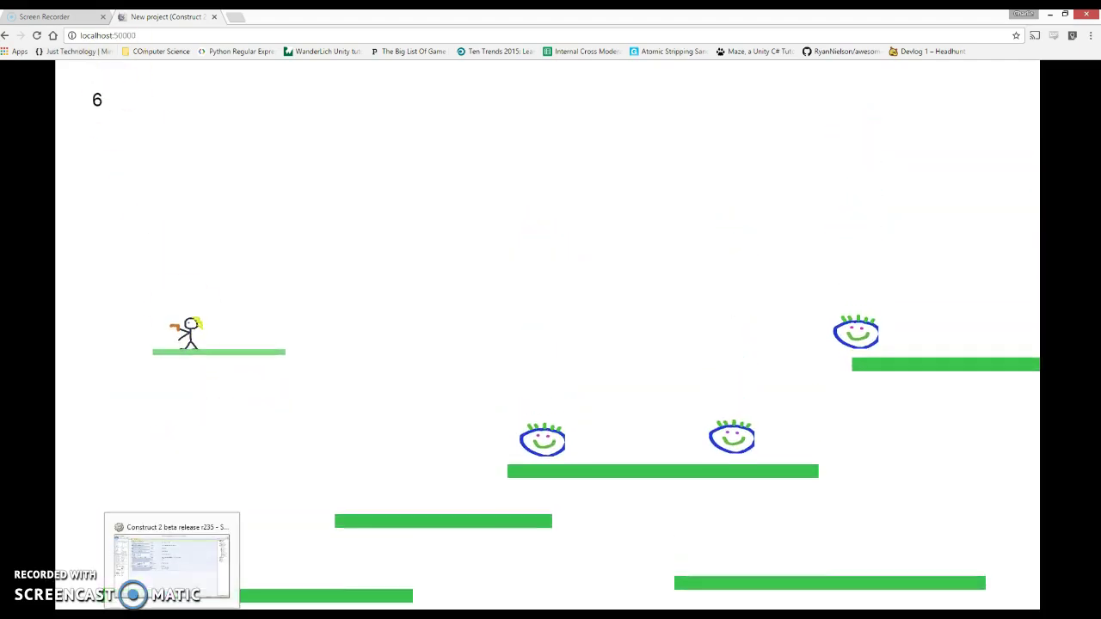